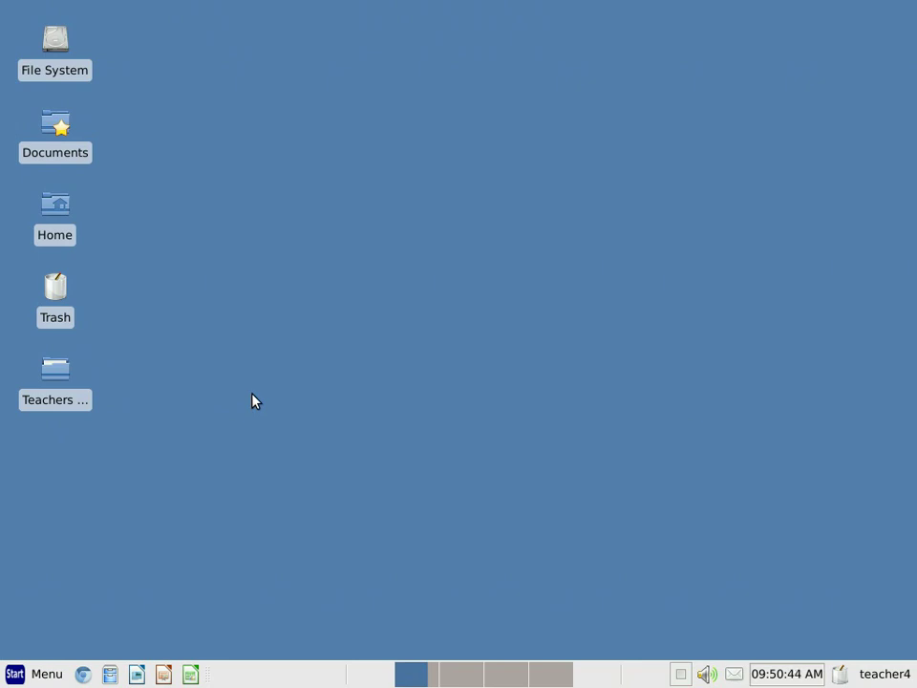
# Launch Kalzium from the Xfce menu's Education category
pyautogui.click(46, 674)
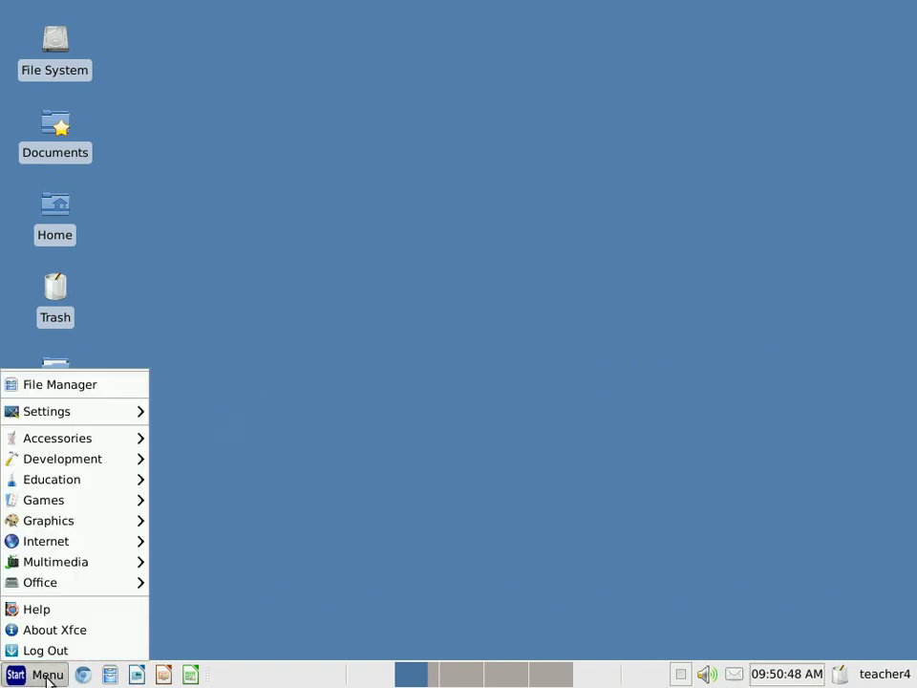
pyautogui.moveTo(84, 492)
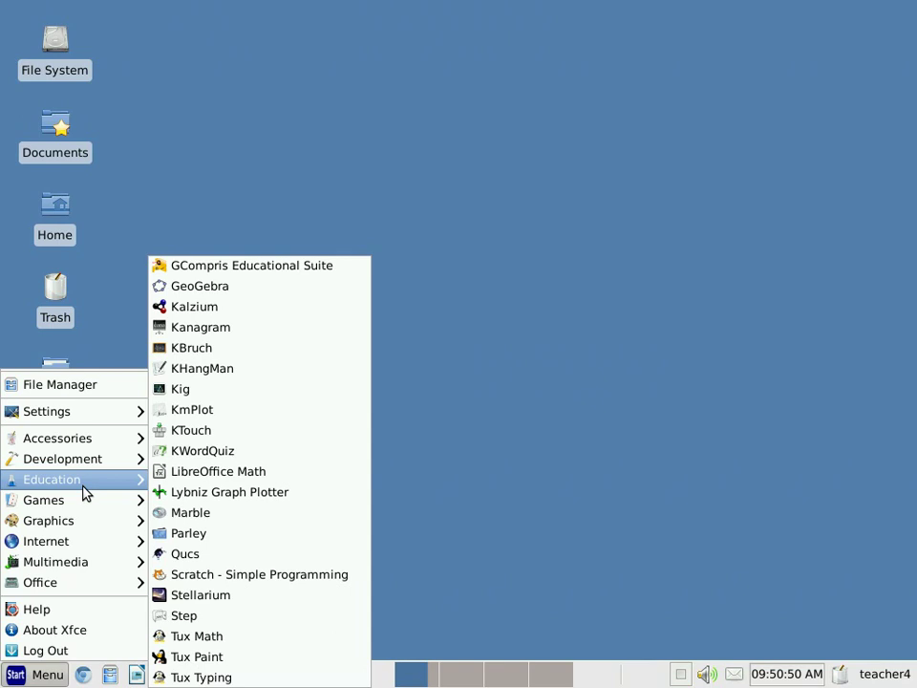
pyautogui.click(231, 309)
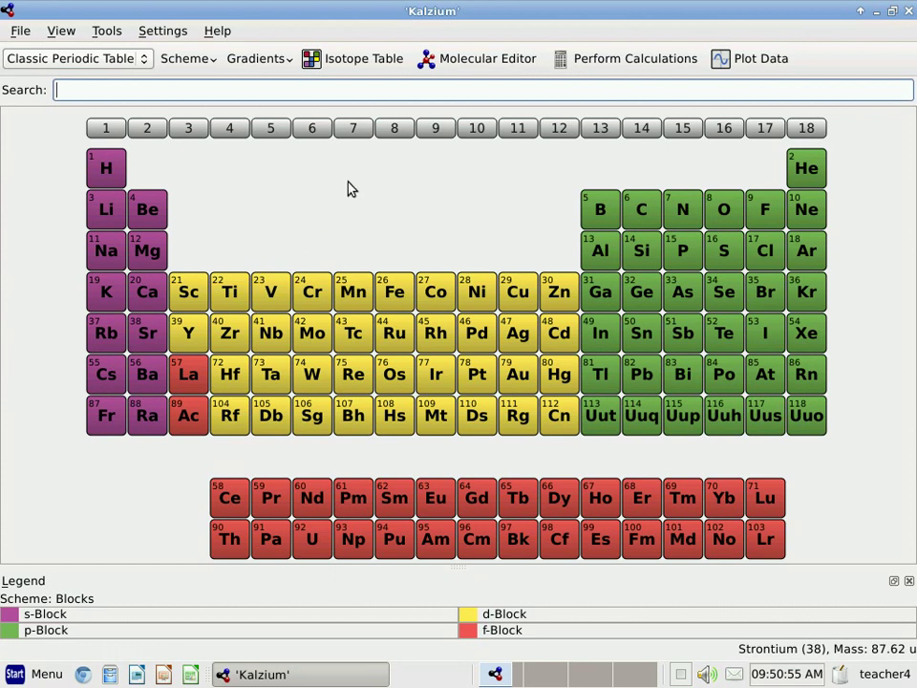
# Open Kalzium's Molecular Editor from the toolbar
pyautogui.click(468, 63)
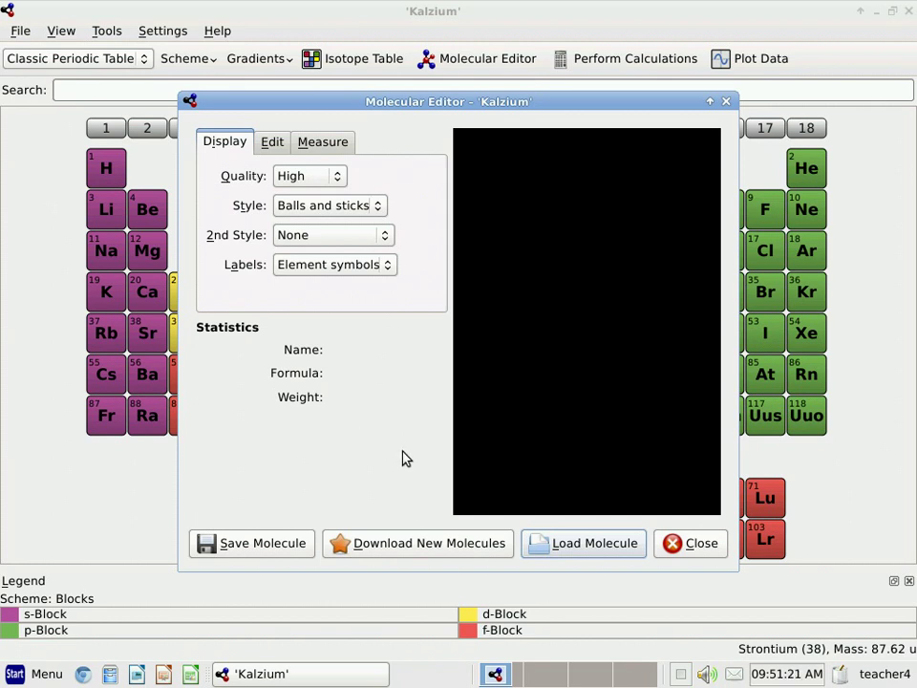
# Bring up Load Molecule and select propane.cml in the bundled molecules folder
pyautogui.click(575, 543)
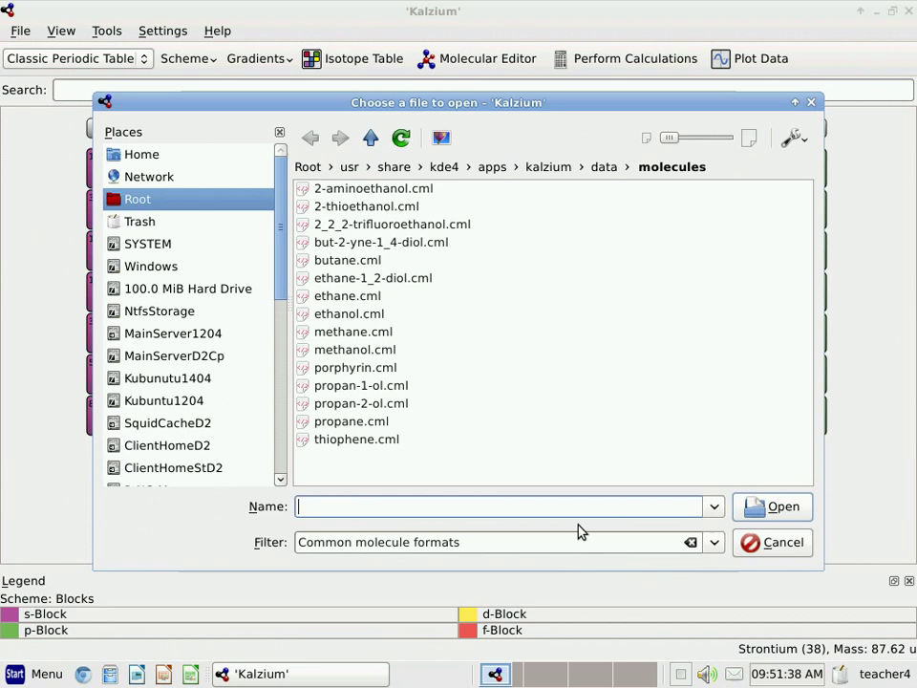
pyautogui.click(339, 425)
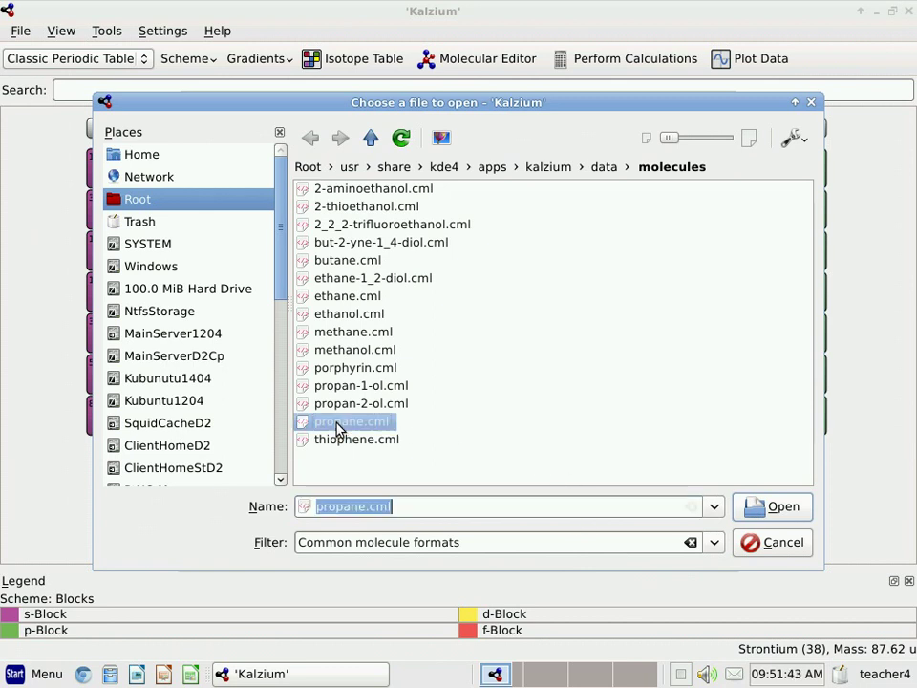
# Load propane and compare Medium and Low rendering quality before restoring High
pyautogui.click(782, 508)
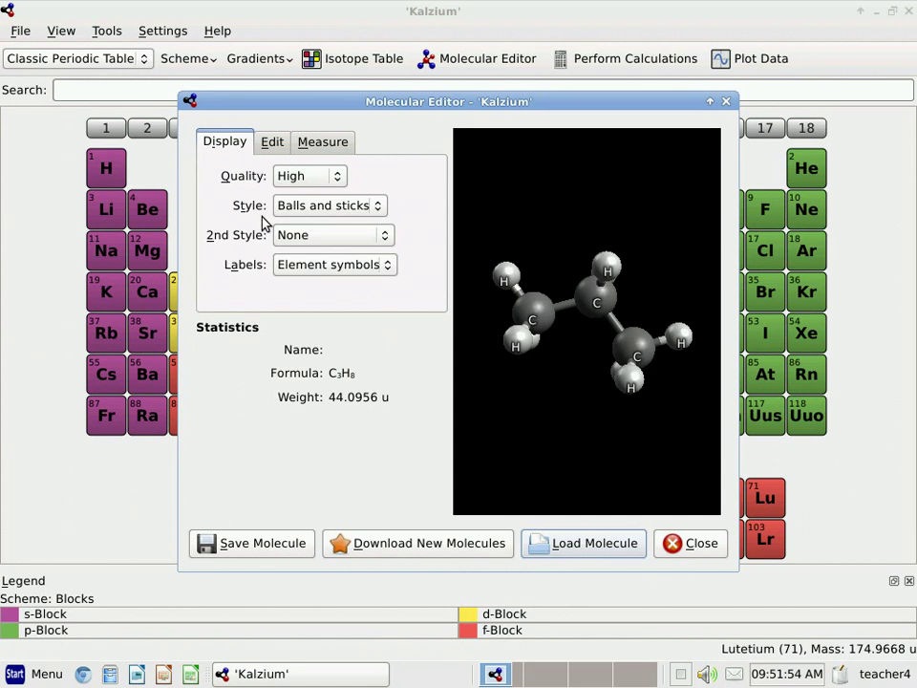
pyautogui.click(339, 179)
pyautogui.click(329, 158)
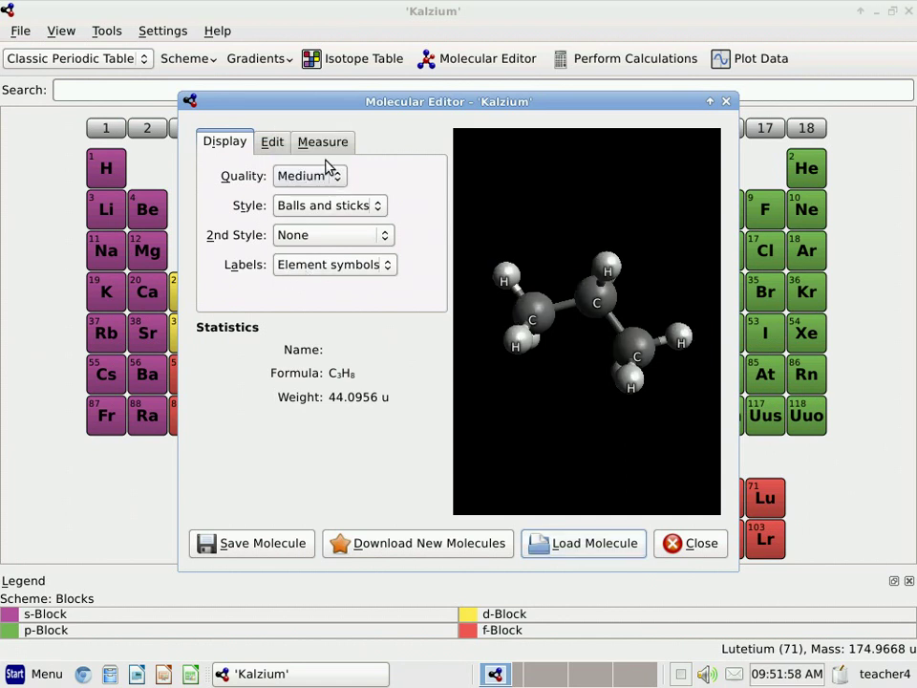
pyautogui.click(341, 178)
pyautogui.click(307, 156)
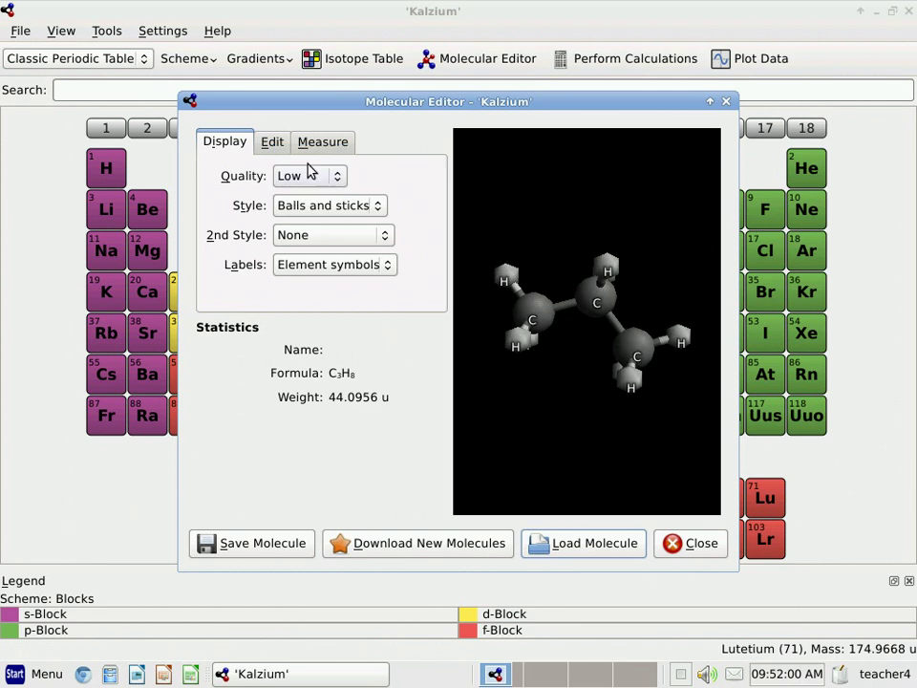
pyautogui.click(340, 179)
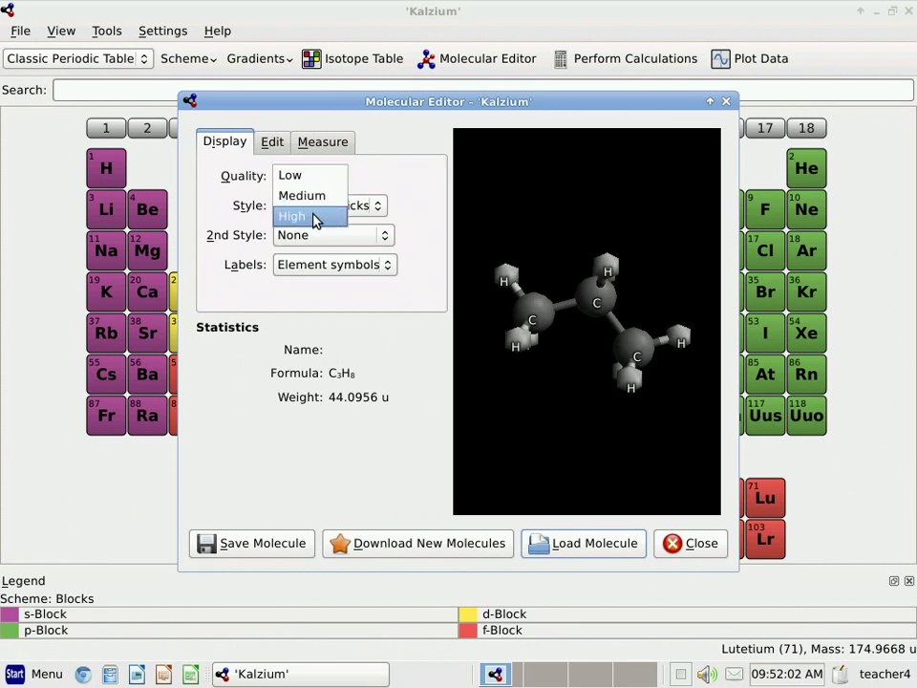
pyautogui.click(315, 215)
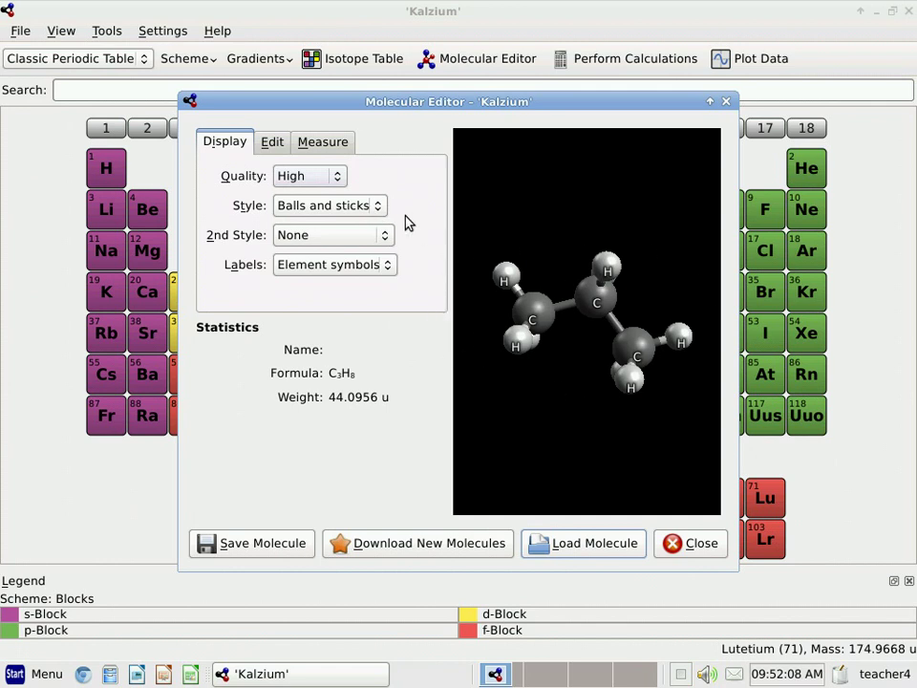
pyautogui.click(377, 211)
pyautogui.click(331, 228)
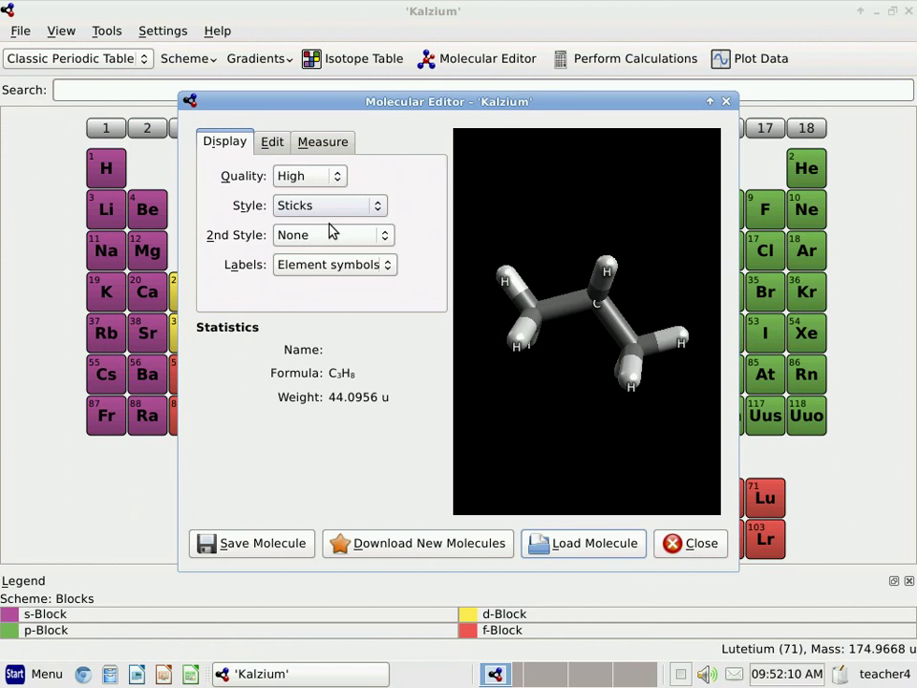
pyautogui.click(376, 204)
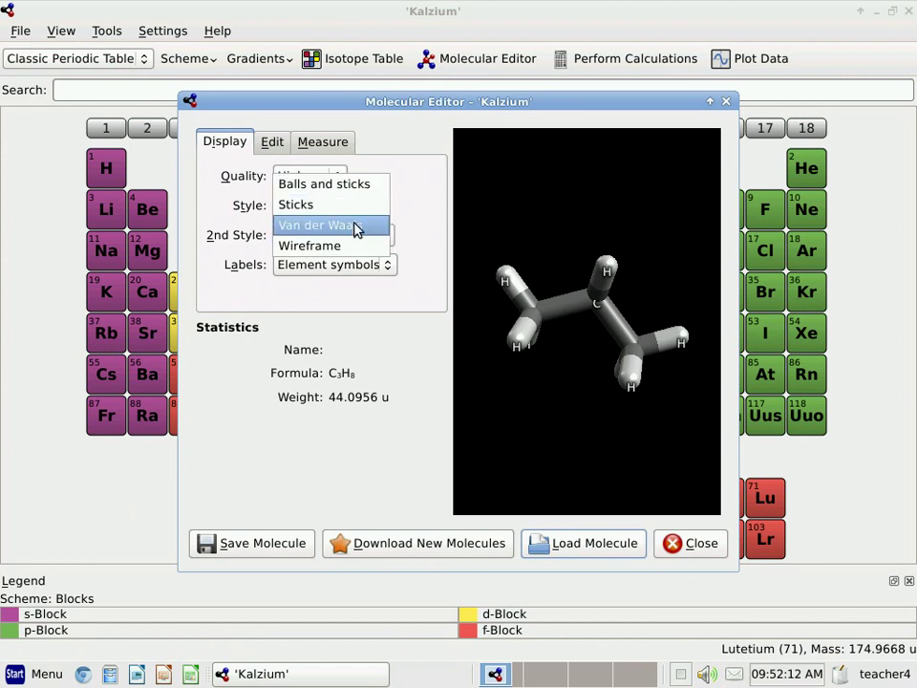
pyautogui.click(353, 230)
pyautogui.click(380, 208)
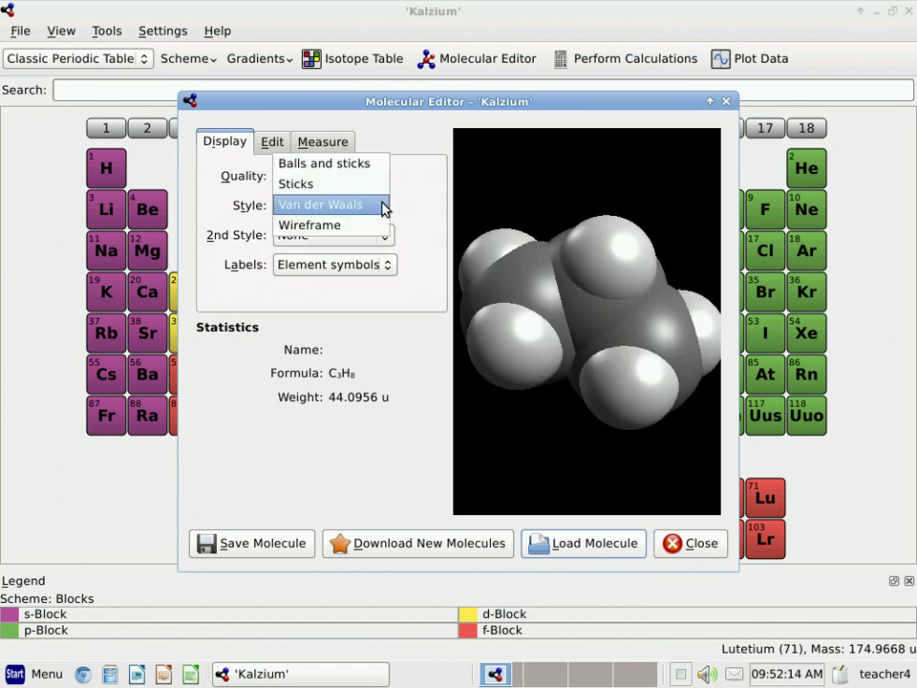
pyautogui.click(356, 227)
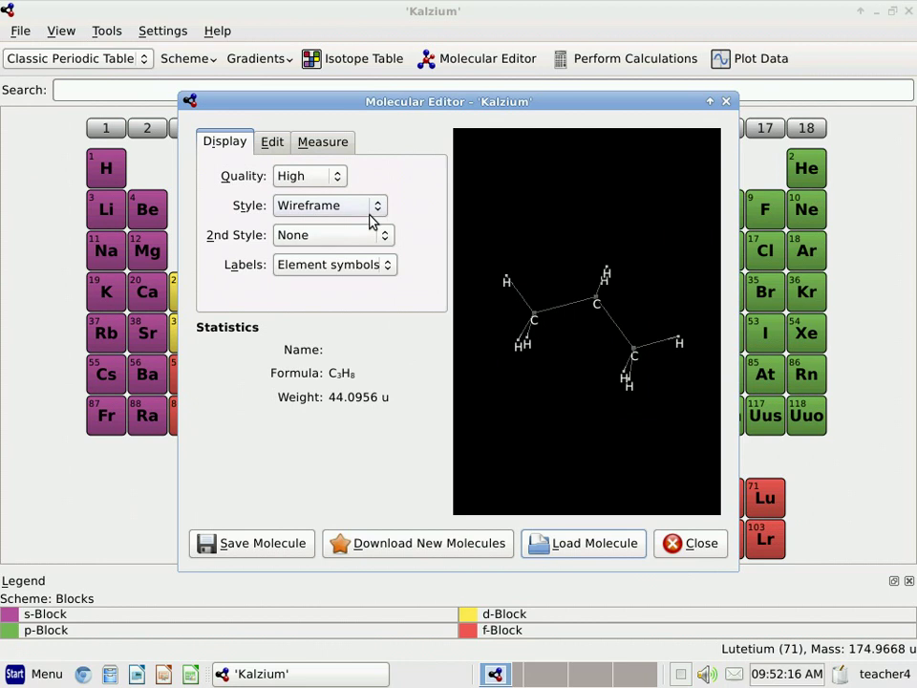
pyautogui.click(380, 209)
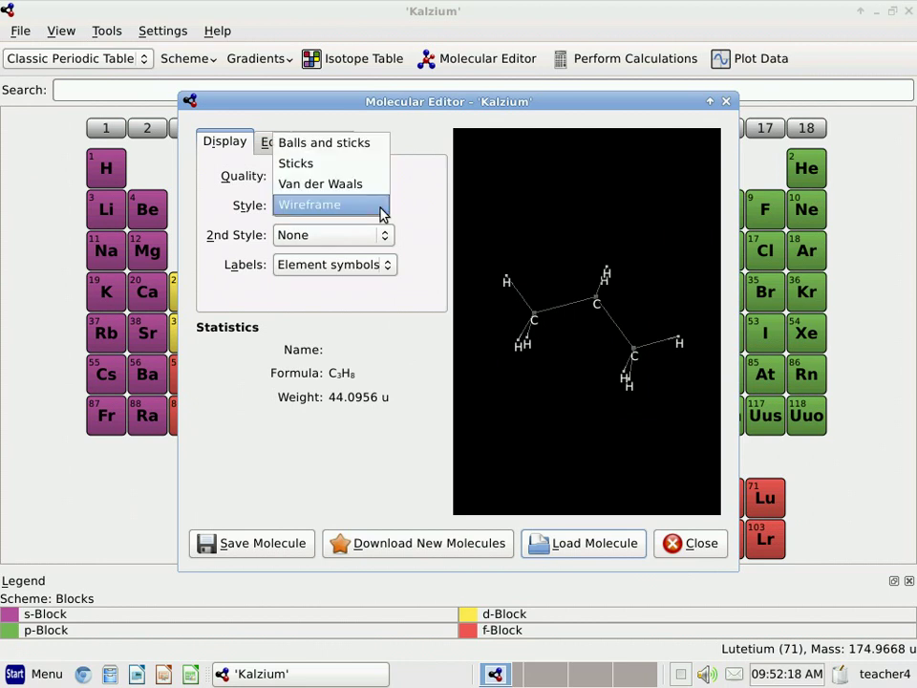
pyautogui.click(363, 153)
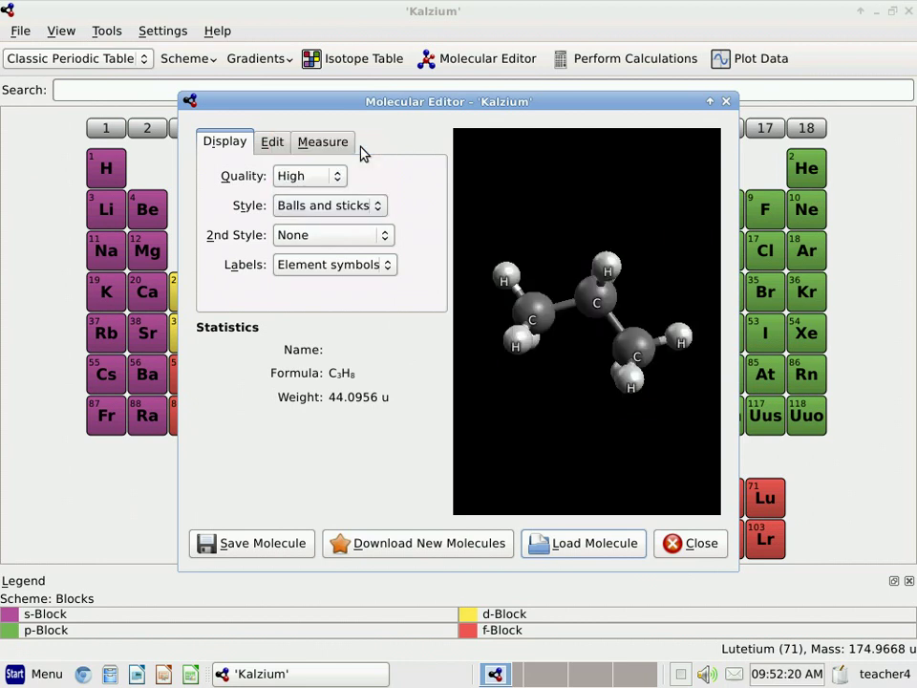
pyautogui.click(383, 236)
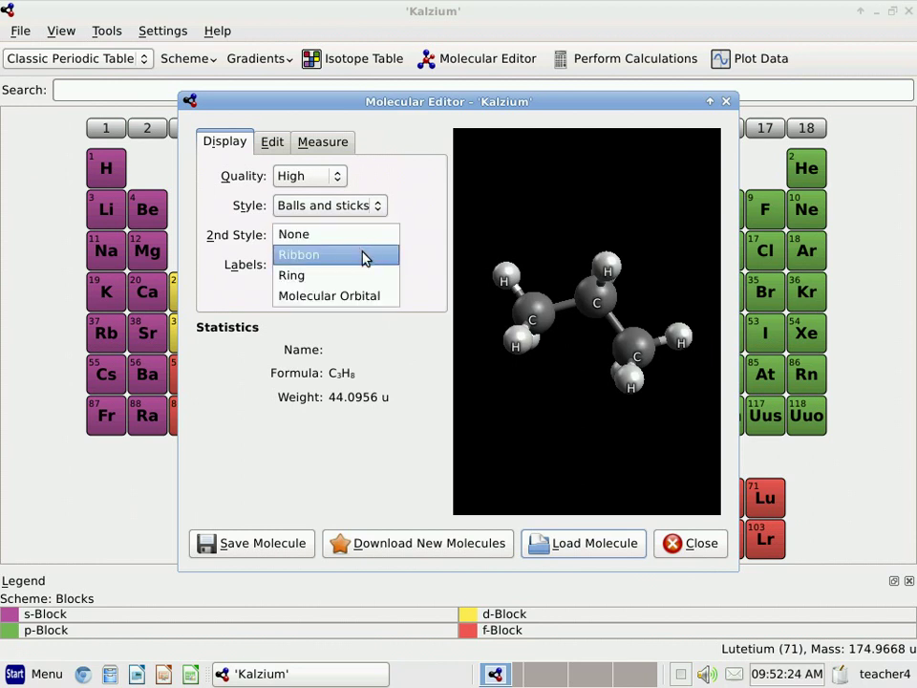
pyautogui.click(366, 256)
pyautogui.click(385, 237)
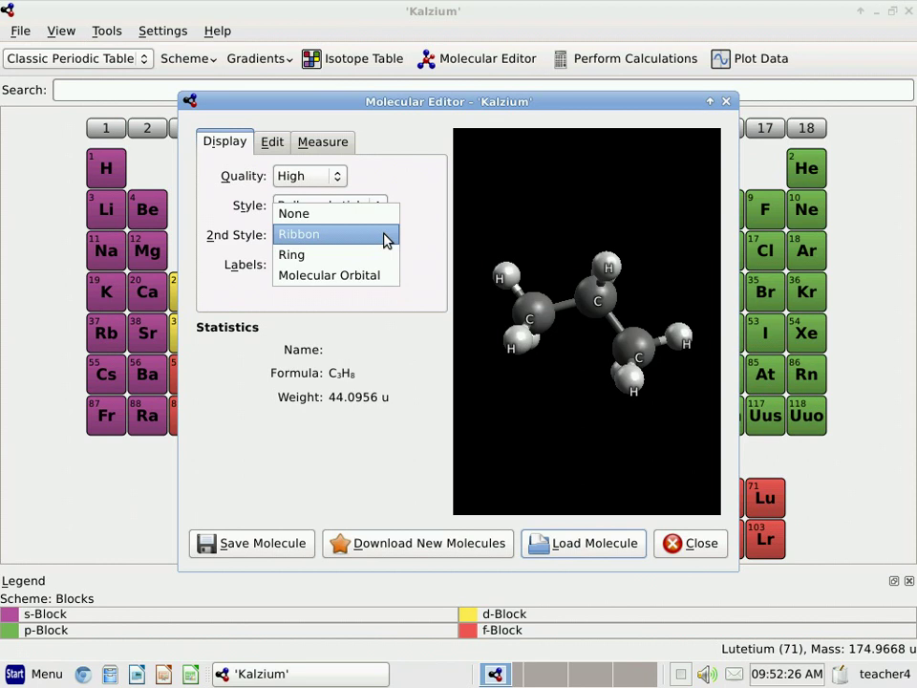
pyautogui.click(369, 260)
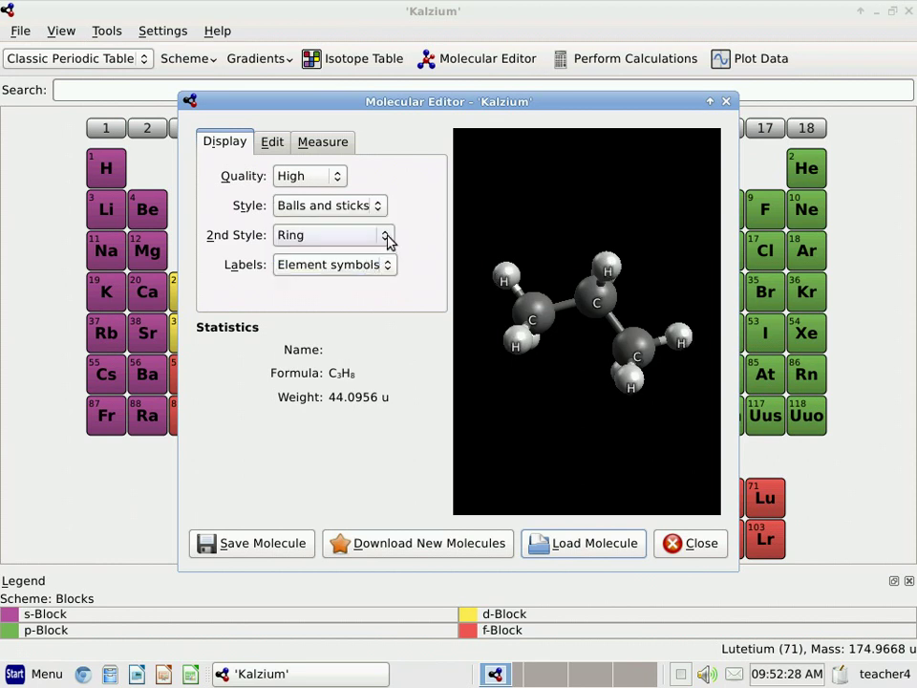
pyautogui.click(386, 238)
pyautogui.click(372, 261)
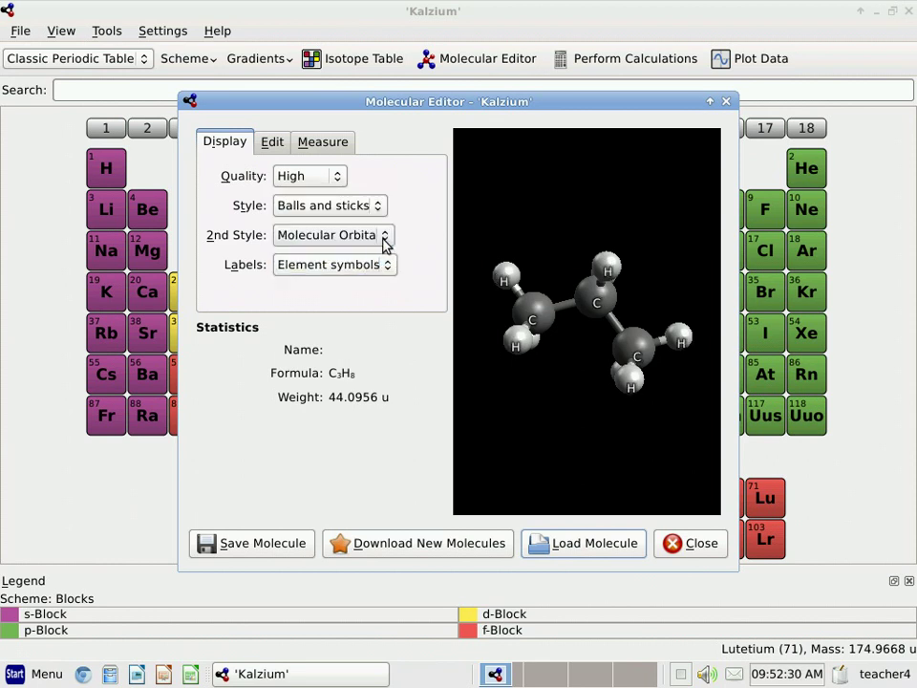
pyautogui.click(383, 238)
pyautogui.click(289, 177)
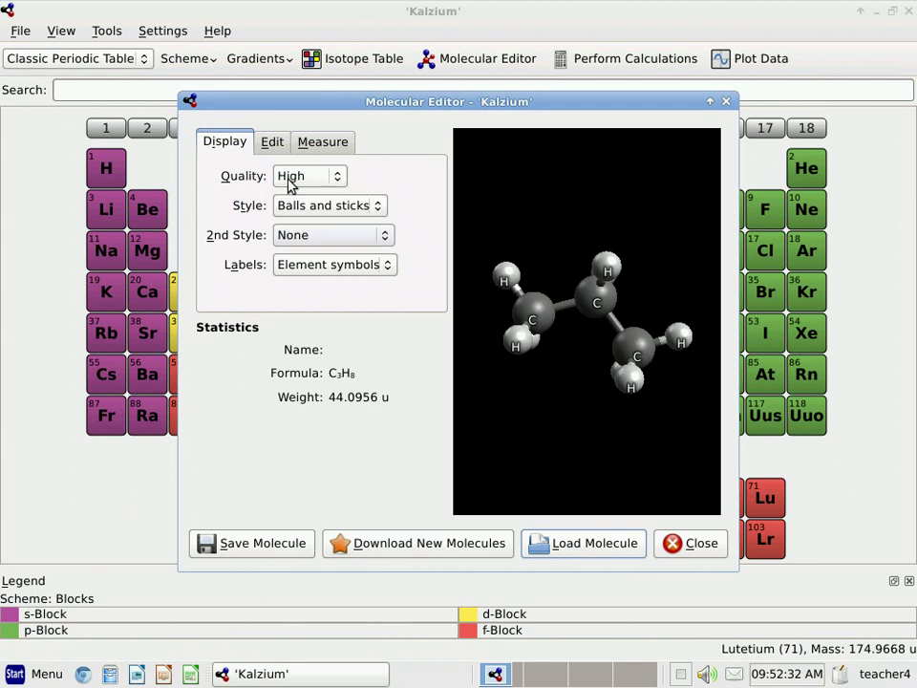
# Try no labels, Atom numbers and Element names on the atoms, settling on Element symbols
pyautogui.click(332, 272)
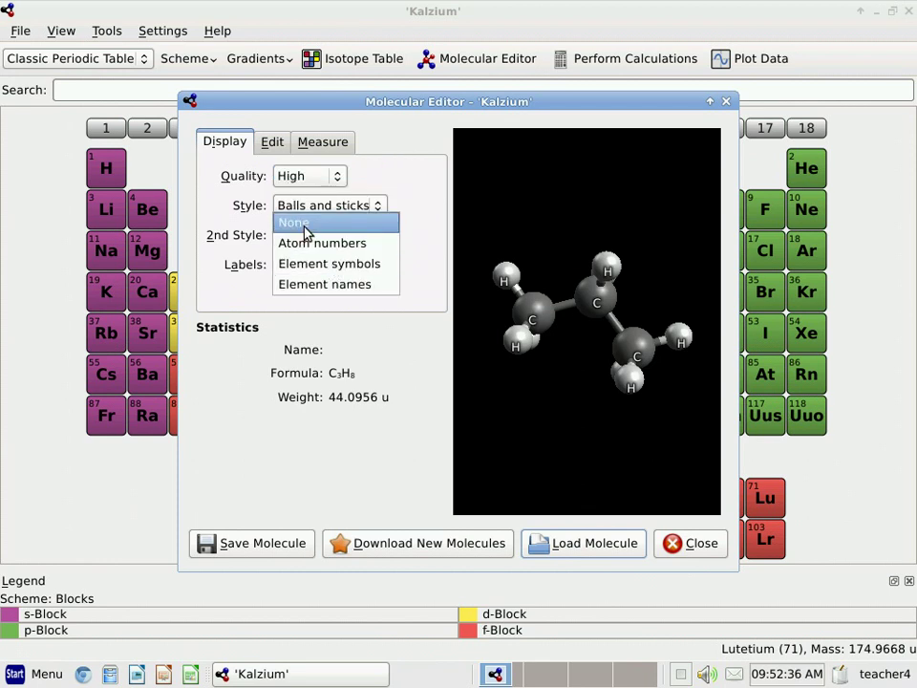
pyautogui.click(305, 231)
pyautogui.click(310, 264)
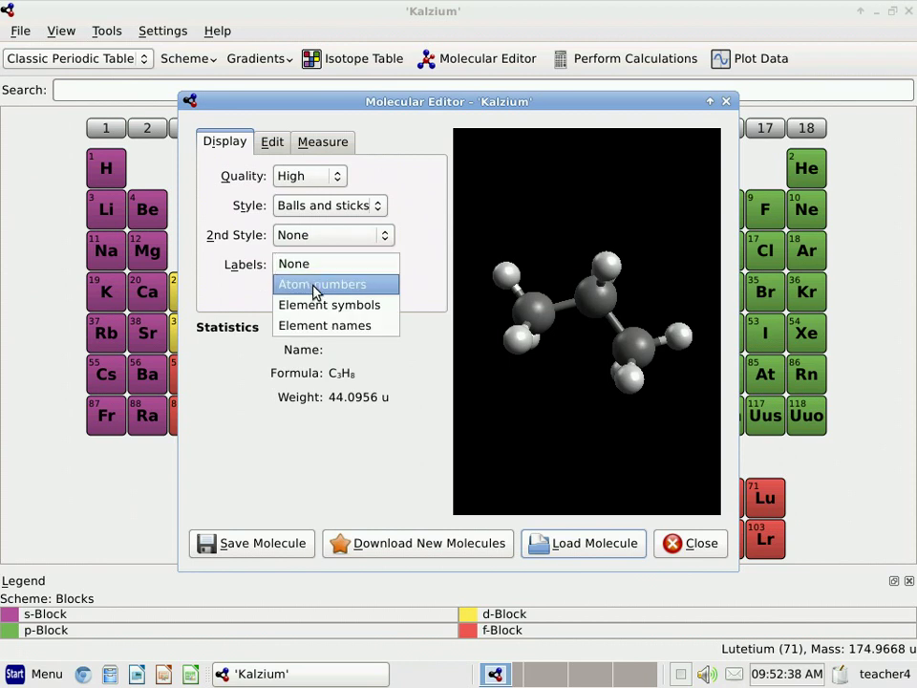
pyautogui.click(314, 289)
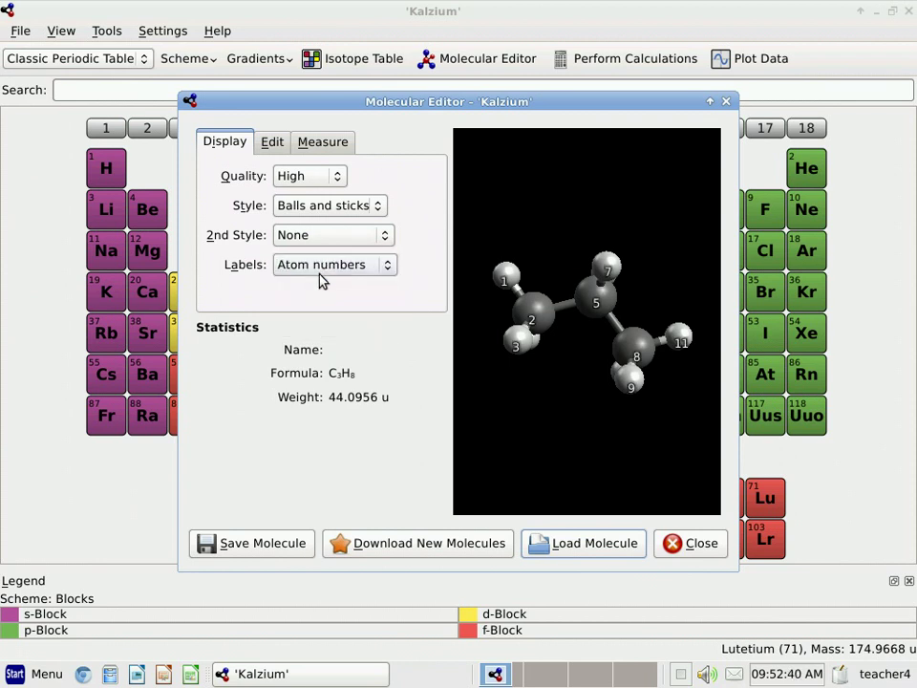
pyautogui.click(322, 277)
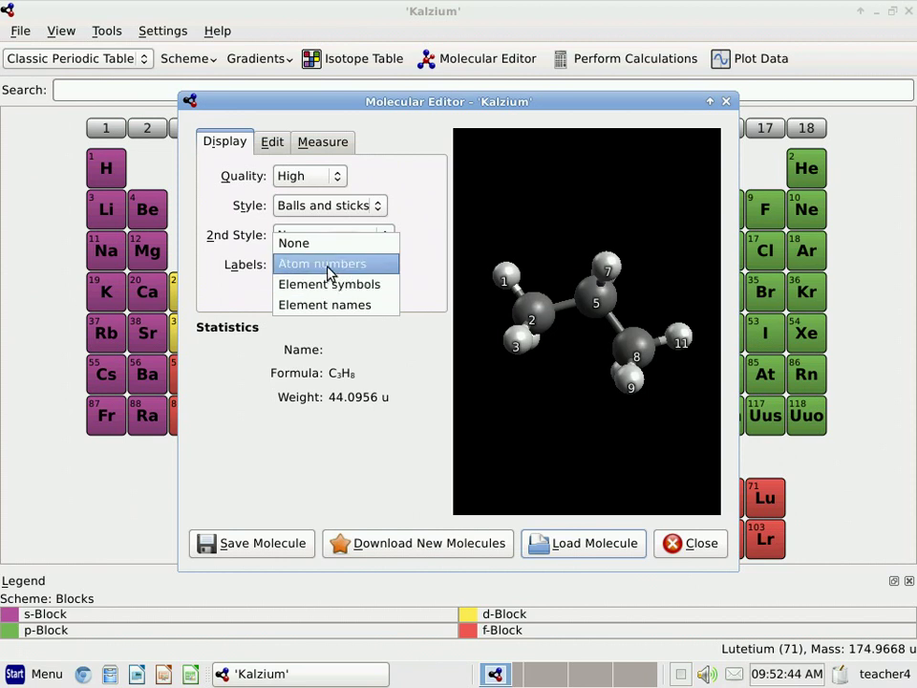
pyautogui.click(321, 287)
pyautogui.click(333, 266)
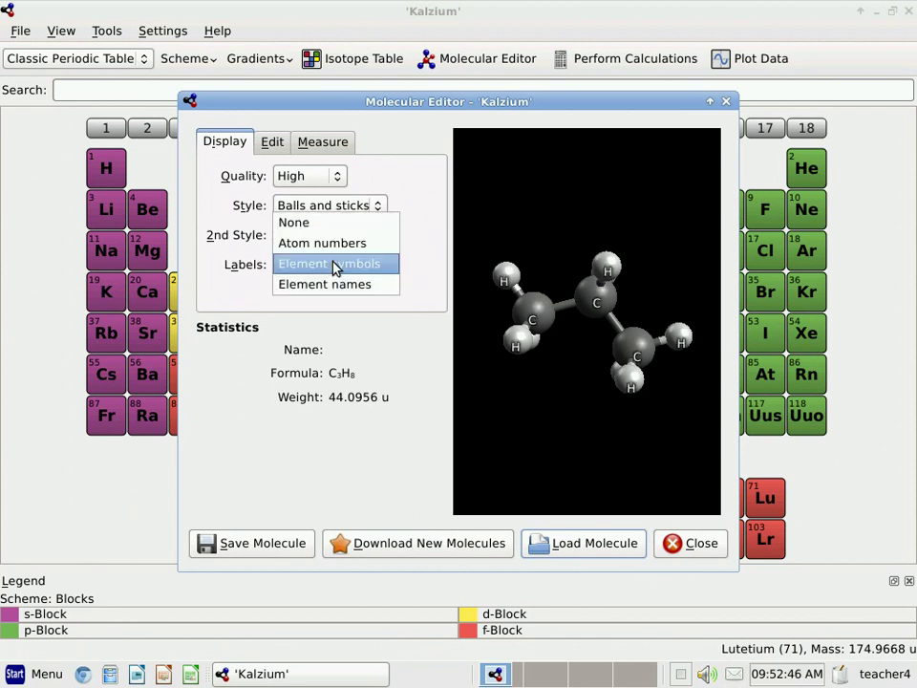
pyautogui.click(331, 288)
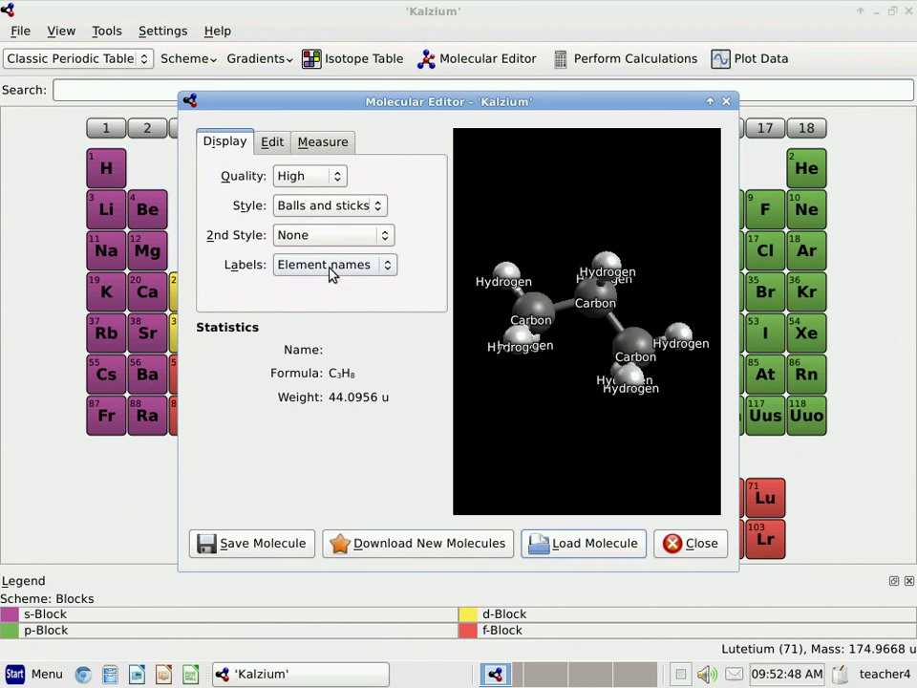
pyautogui.click(332, 268)
pyautogui.click(330, 246)
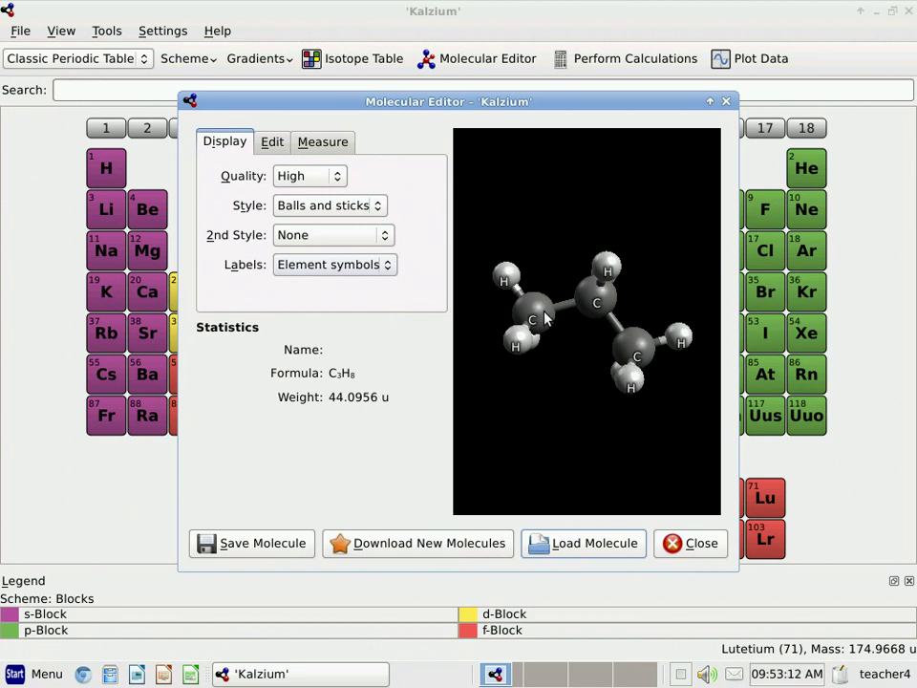
# Rotate the propane model in the 3-D view to see it from another side
pyautogui.moveTo(545, 318)
pyautogui.mouseDown()
pyautogui.moveTo(563, 276)
pyautogui.moveTo(615, 223)
pyautogui.moveTo(645, 233)
pyautogui.moveTo(643, 292)
pyautogui.moveTo(566, 402)
pyautogui.moveTo(571, 457)
pyautogui.moveTo(671, 463)
pyautogui.moveTo(684, 327)
pyautogui.moveTo(650, 323)
pyautogui.moveTo(553, 469)
pyautogui.moveTo(507, 473)
pyautogui.moveTo(474, 403)
pyautogui.moveTo(476, 308)
pyautogui.moveTo(498, 223)
pyautogui.moveTo(579, 190)
pyautogui.moveTo(462, 222)
pyautogui.mouseUp()
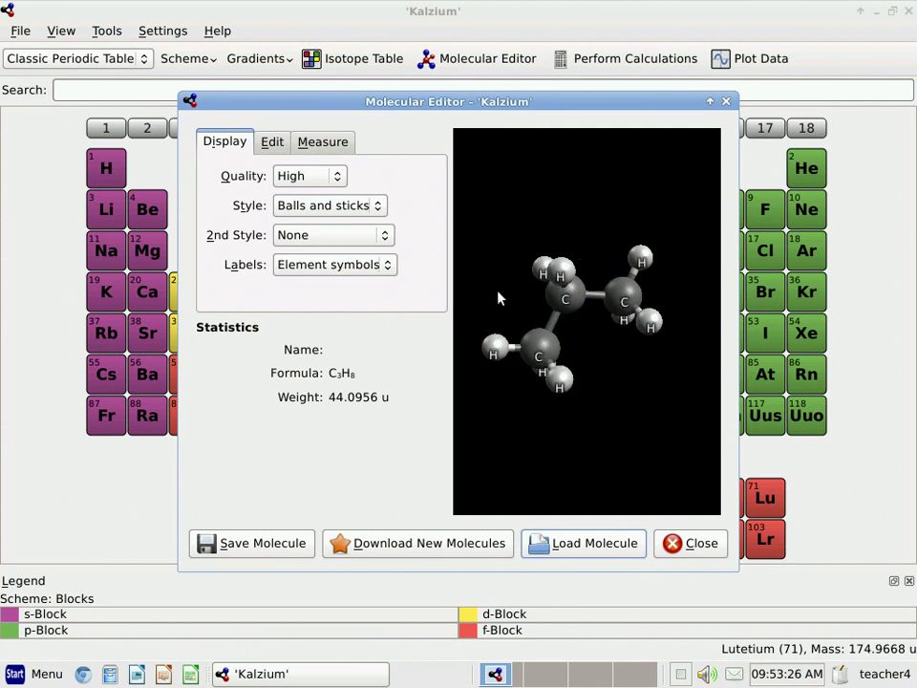
pyautogui.moveTo(651, 421)
pyautogui.mouseDown()
pyautogui.moveTo(600, 244)
pyautogui.moveTo(616, 212)
pyautogui.moveTo(522, 231)
pyautogui.moveTo(492, 283)
pyautogui.moveTo(491, 383)
pyautogui.moveTo(503, 418)
pyautogui.moveTo(655, 453)
pyautogui.moveTo(670, 438)
pyautogui.moveTo(619, 455)
pyautogui.moveTo(643, 434)
pyautogui.moveTo(640, 446)
pyautogui.mouseUp()
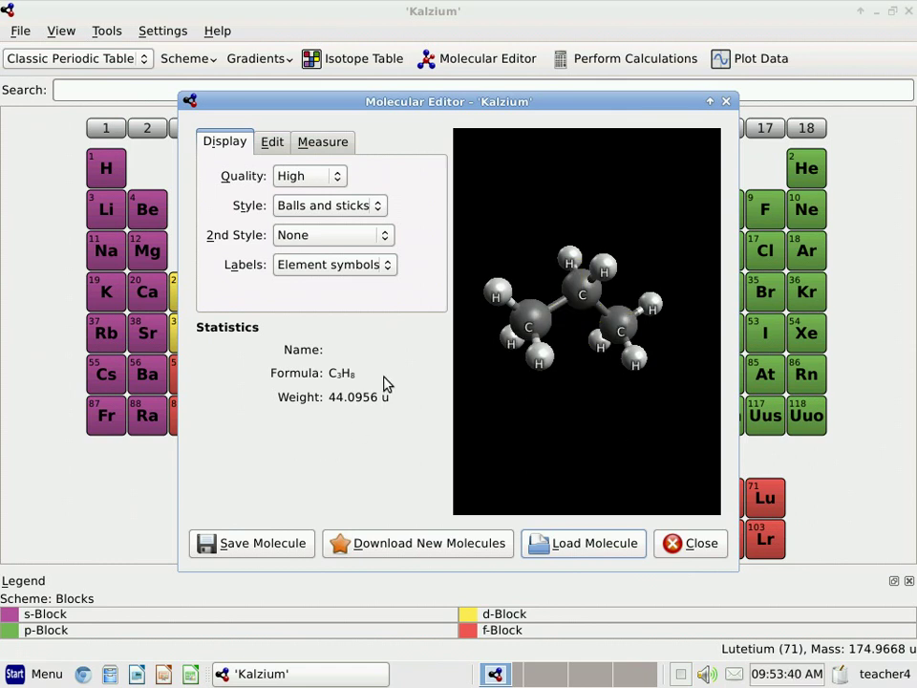
# On the Measure tab, measure the 1.512 Å C–C distance, a bond angle and a dihedral
pyautogui.click(321, 146)
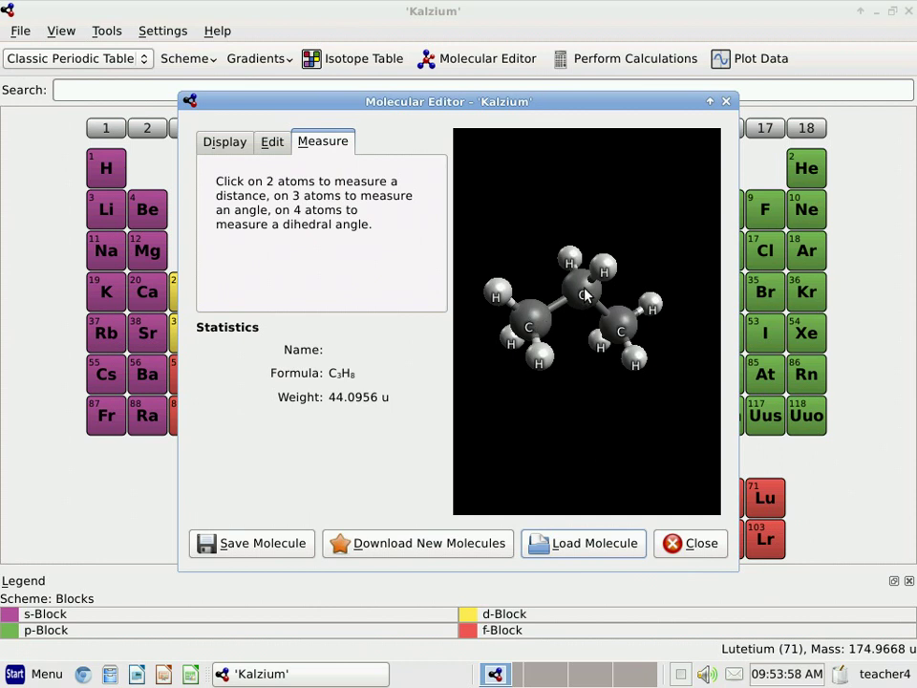
pyautogui.click(532, 321)
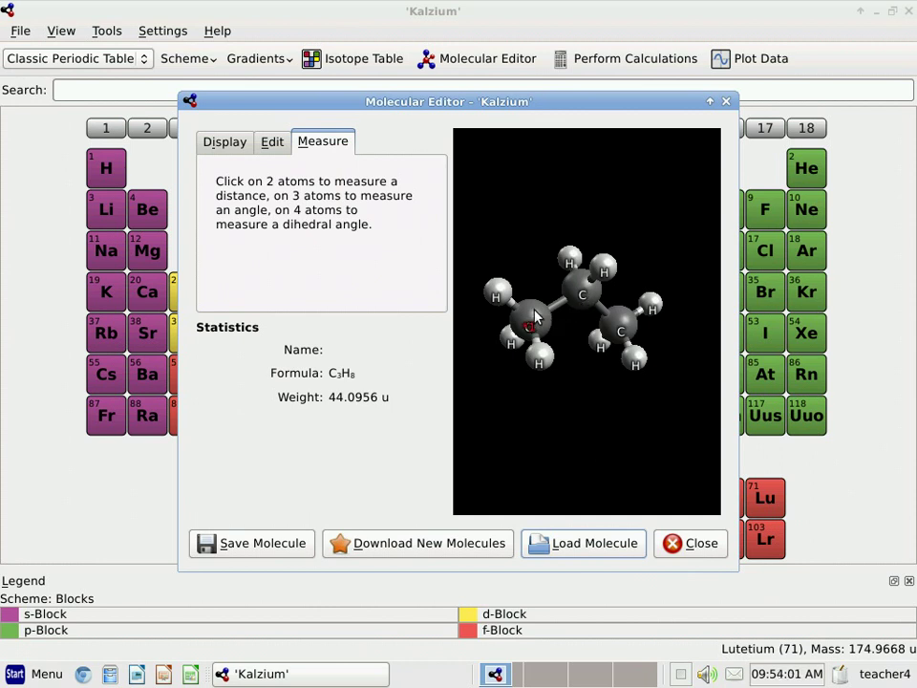
pyautogui.click(581, 288)
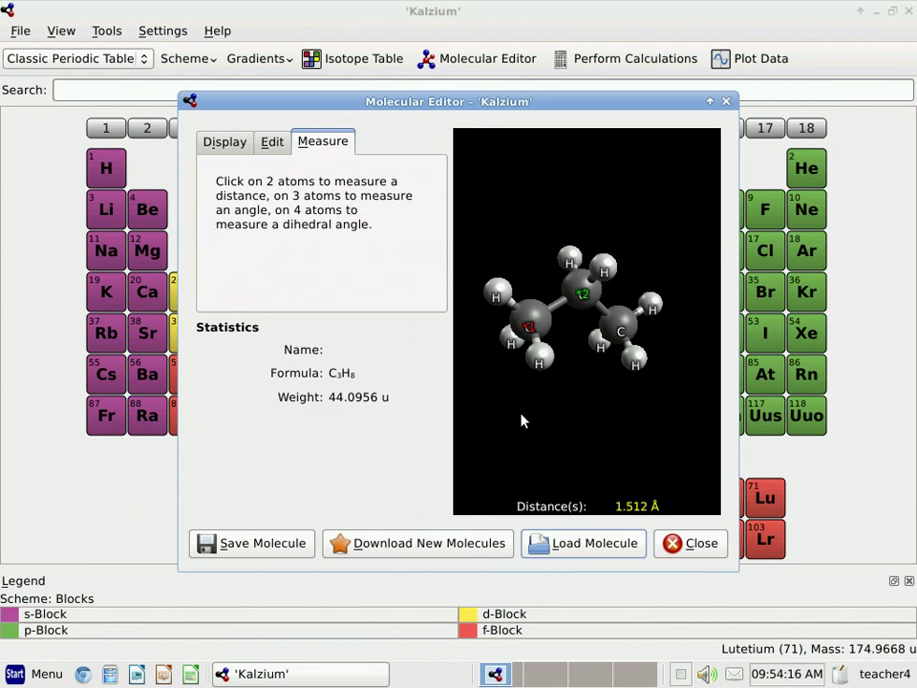
pyautogui.click(605, 272)
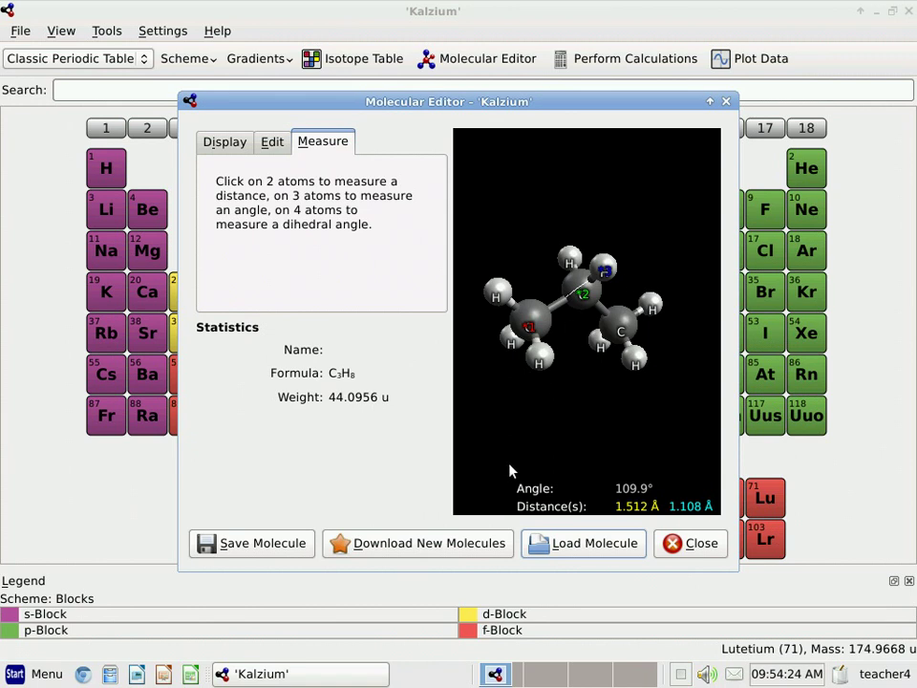
pyautogui.click(534, 317)
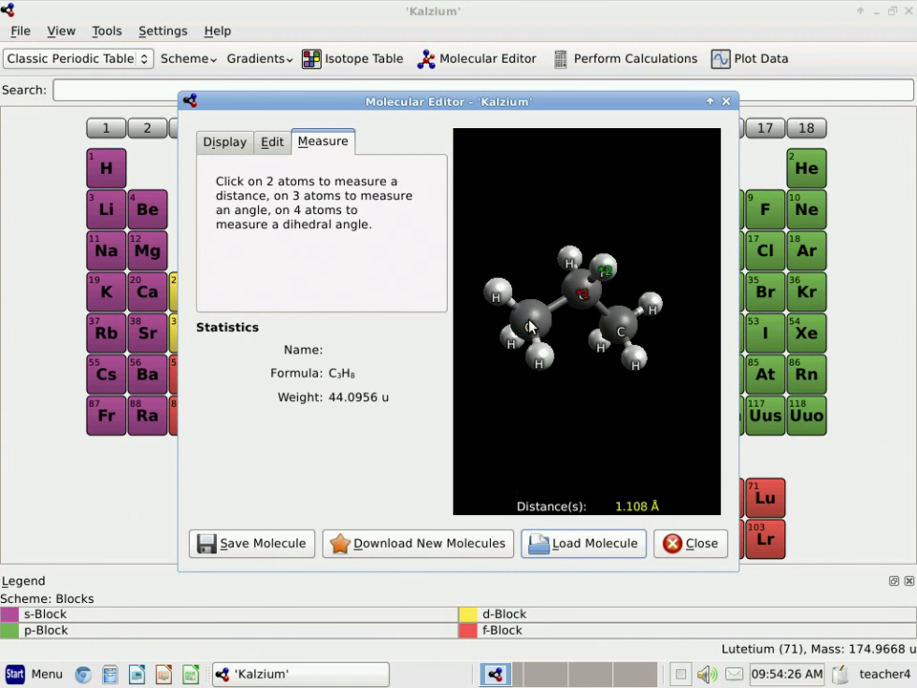
pyautogui.click(569, 260)
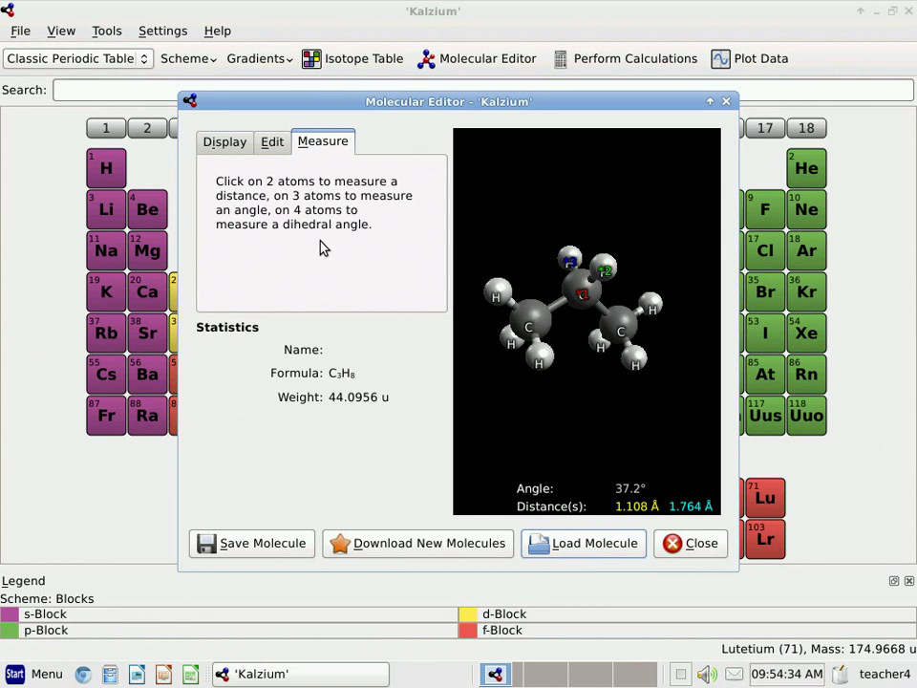
pyautogui.click(618, 327)
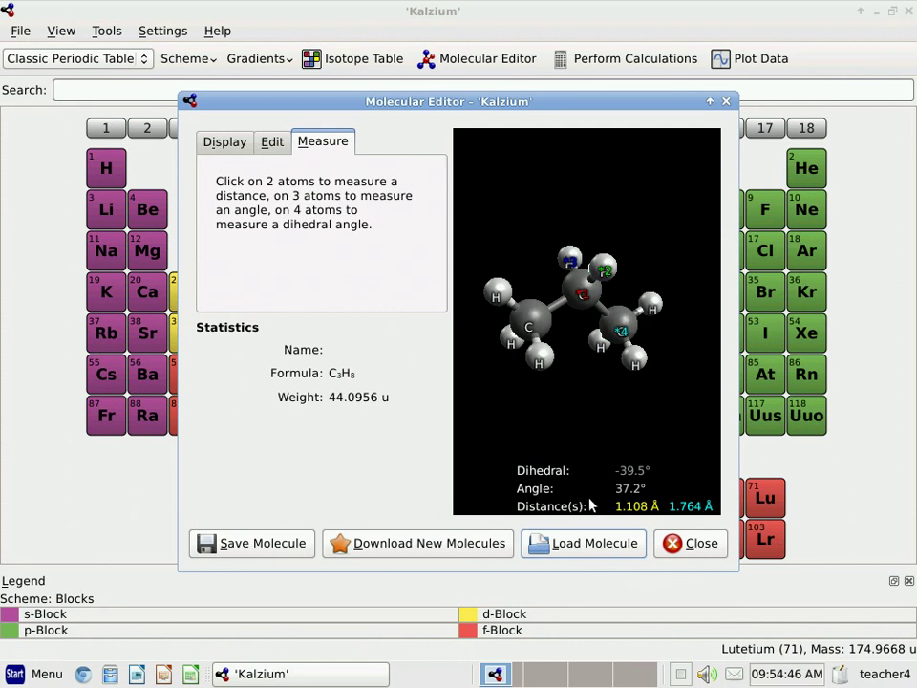
# Deselect the four measured atoms to clear the distance, angle and dihedral readouts
pyautogui.click(621, 331)
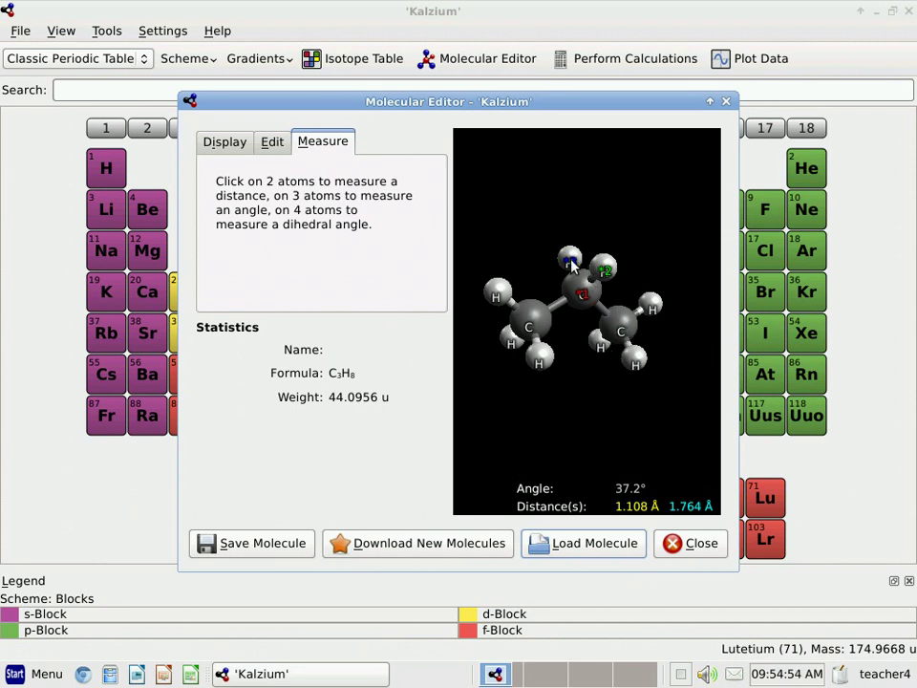
pyautogui.click(598, 269)
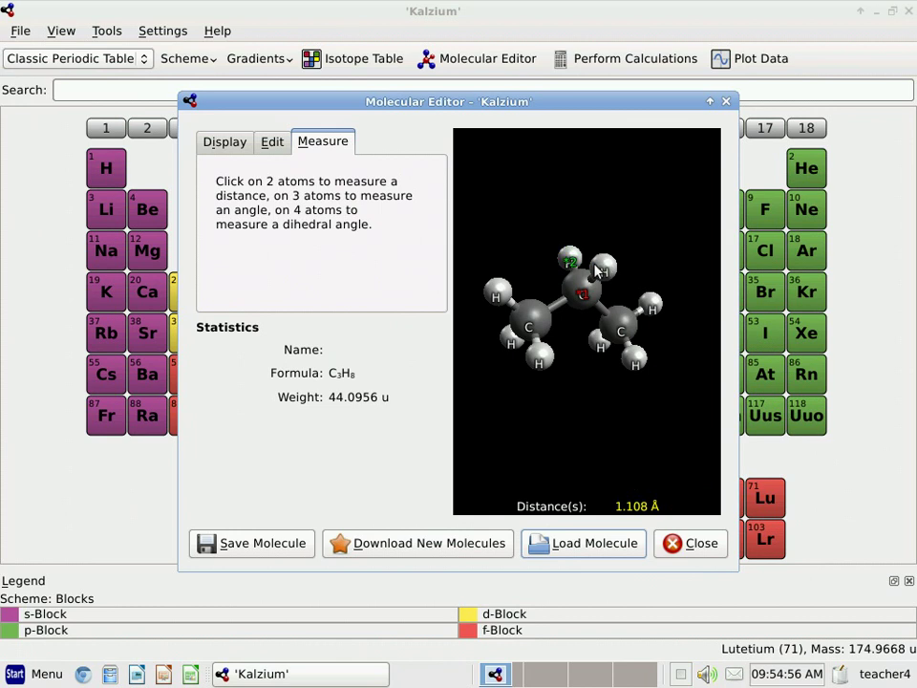
pyautogui.click(579, 289)
pyautogui.click(570, 261)
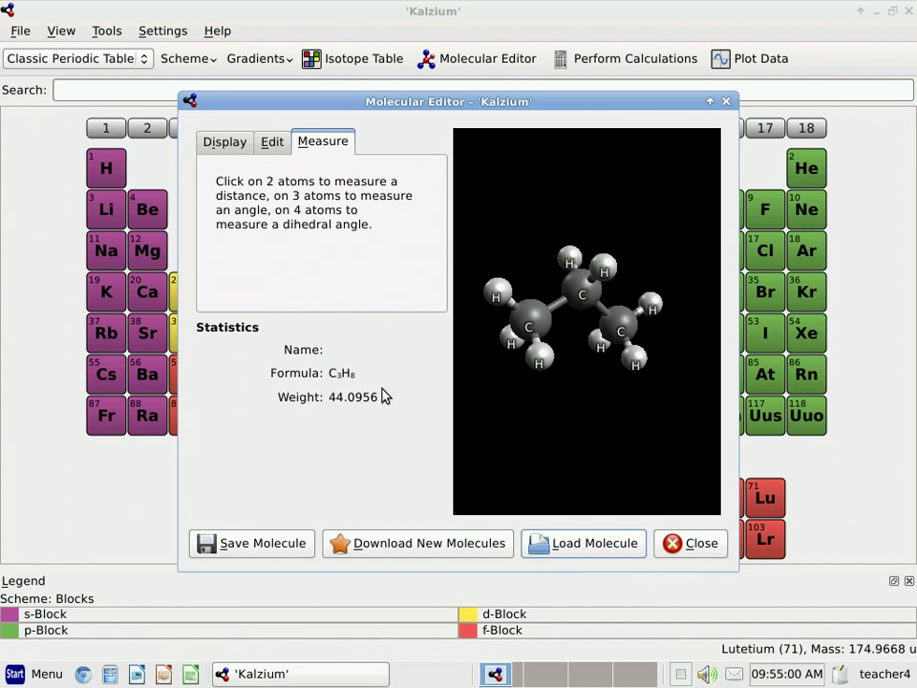
# Close and reopen the Molecular Editor, then show its Edit tab with Carbon (6) and single bonds
pyautogui.click(228, 143)
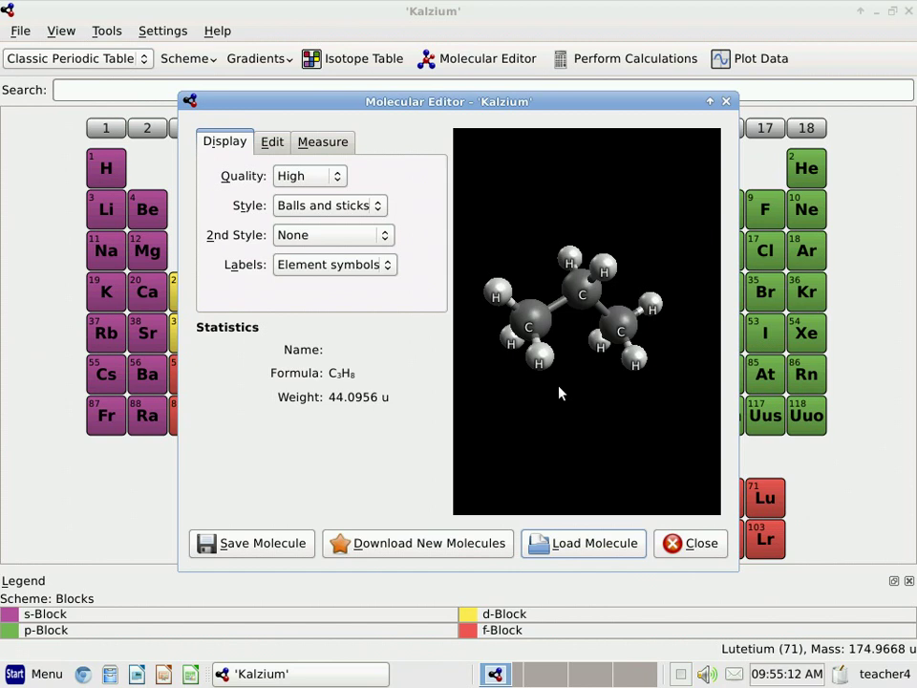
pyautogui.click(690, 551)
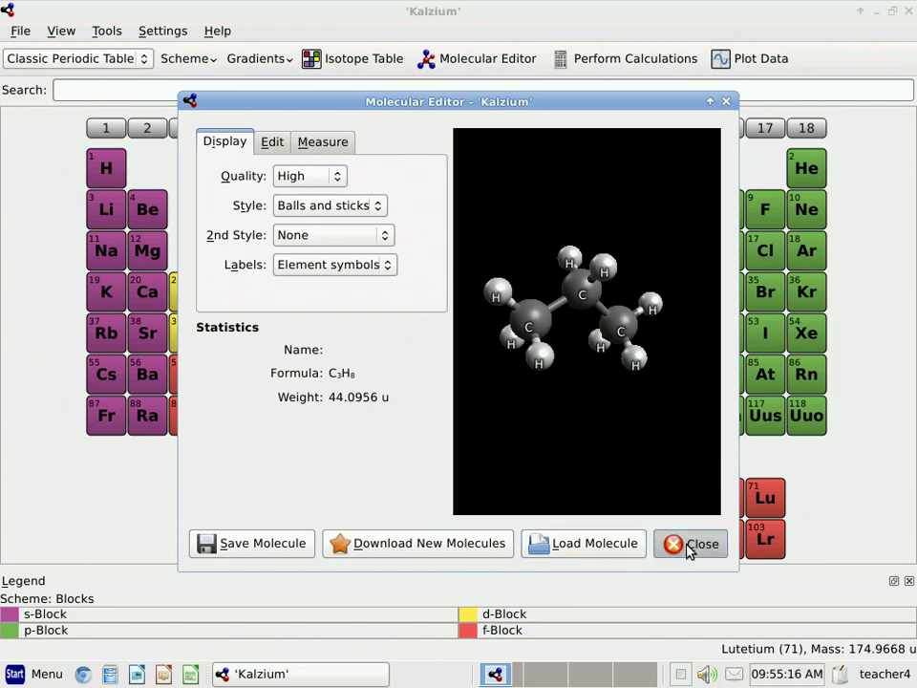
pyautogui.click(485, 63)
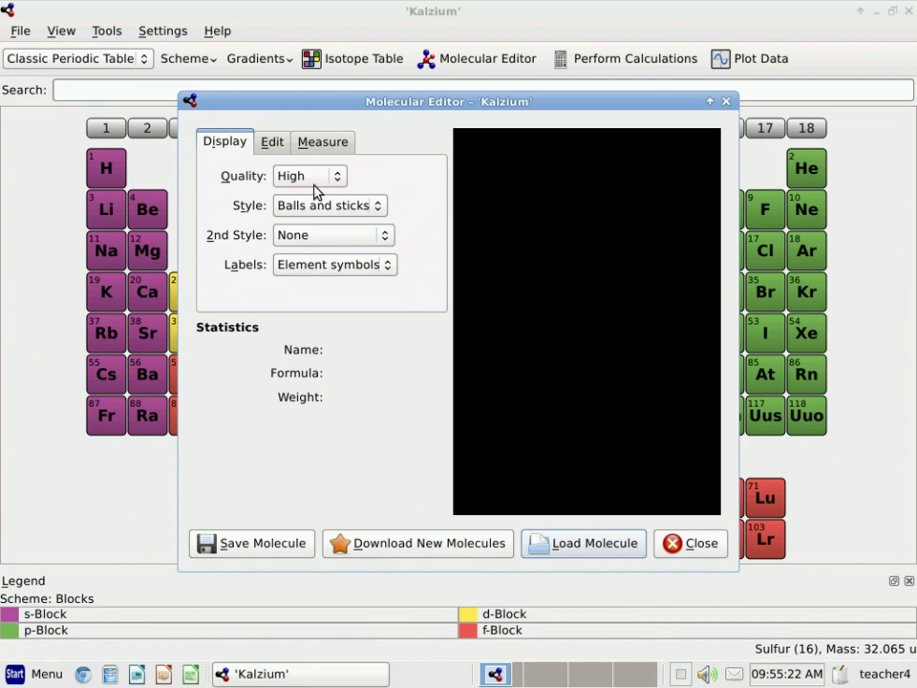
pyautogui.click(276, 145)
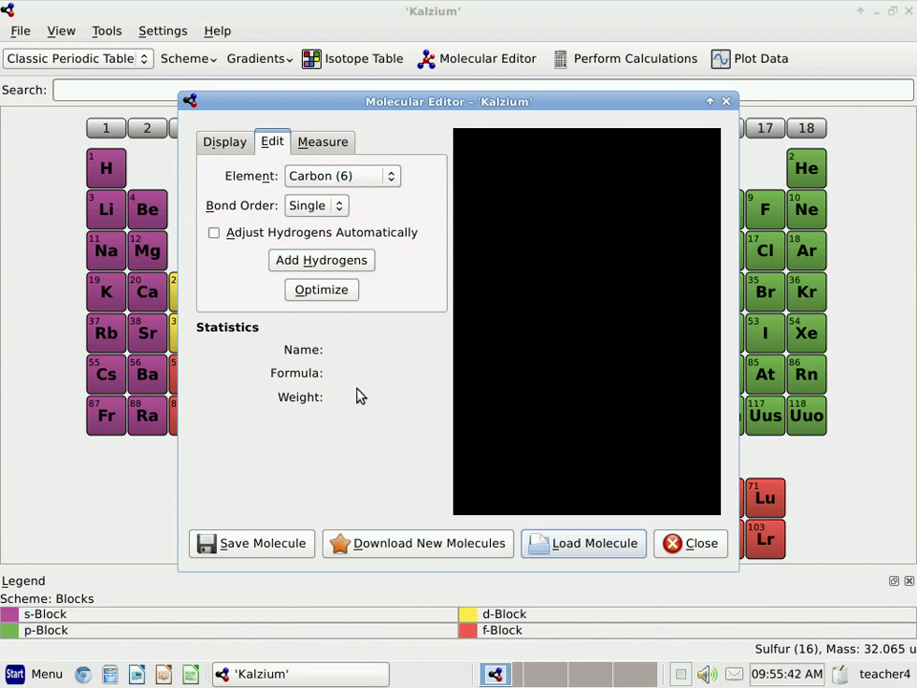
# Place six unbonded carbon atoms in a hexagon pattern in the empty 3-D view
pyautogui.click(593, 226)
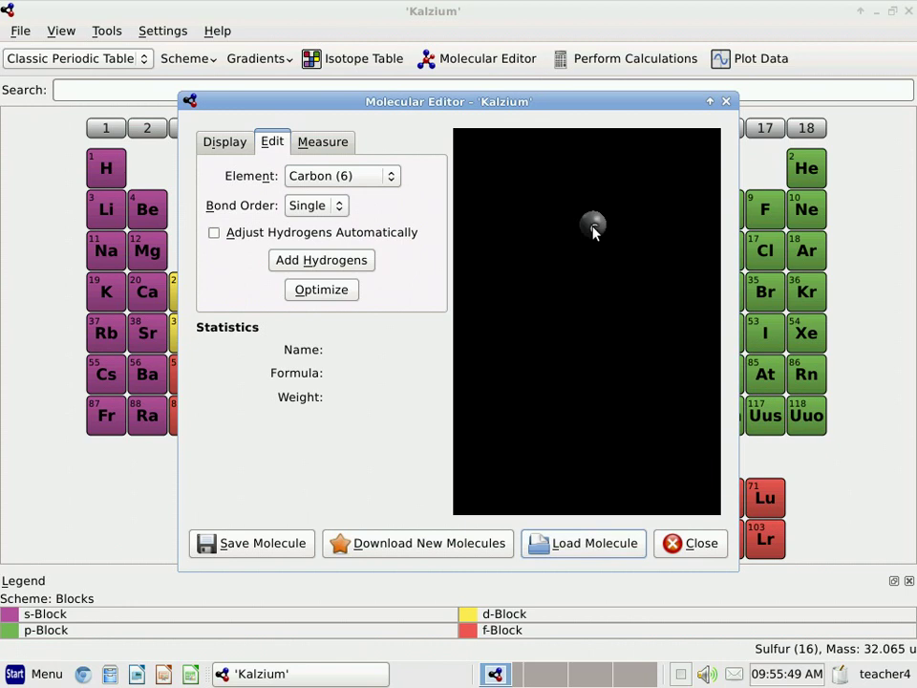
pyautogui.click(539, 323)
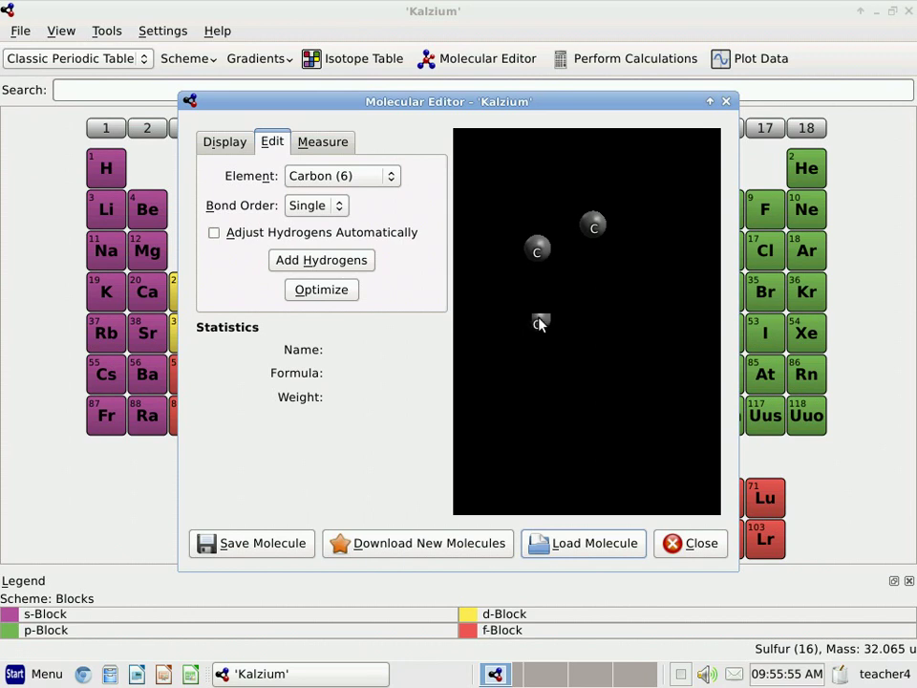
pyautogui.click(585, 355)
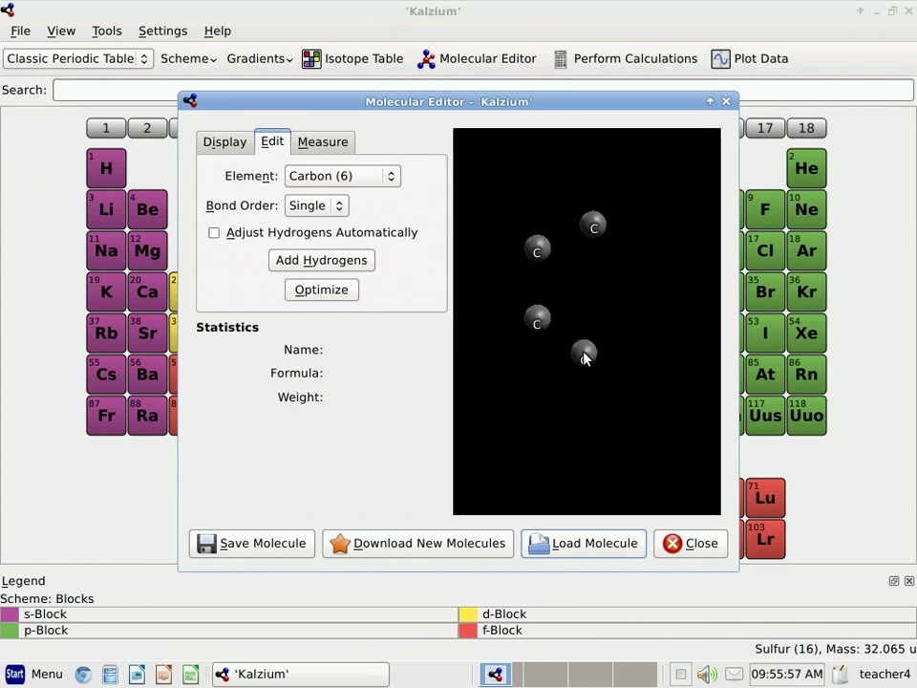
pyautogui.click(638, 331)
pyautogui.click(640, 266)
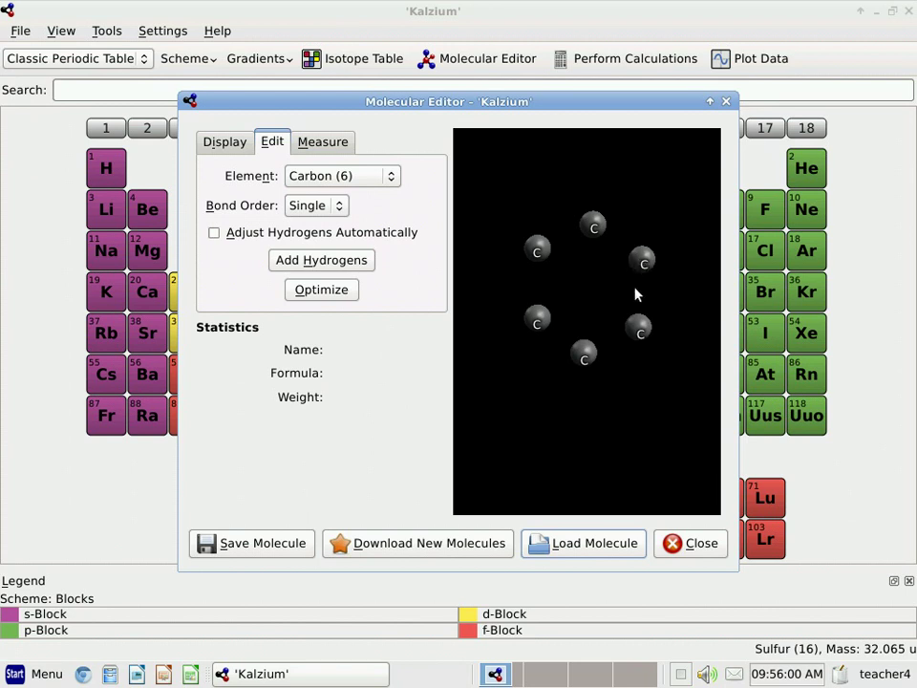
pyautogui.click(393, 177)
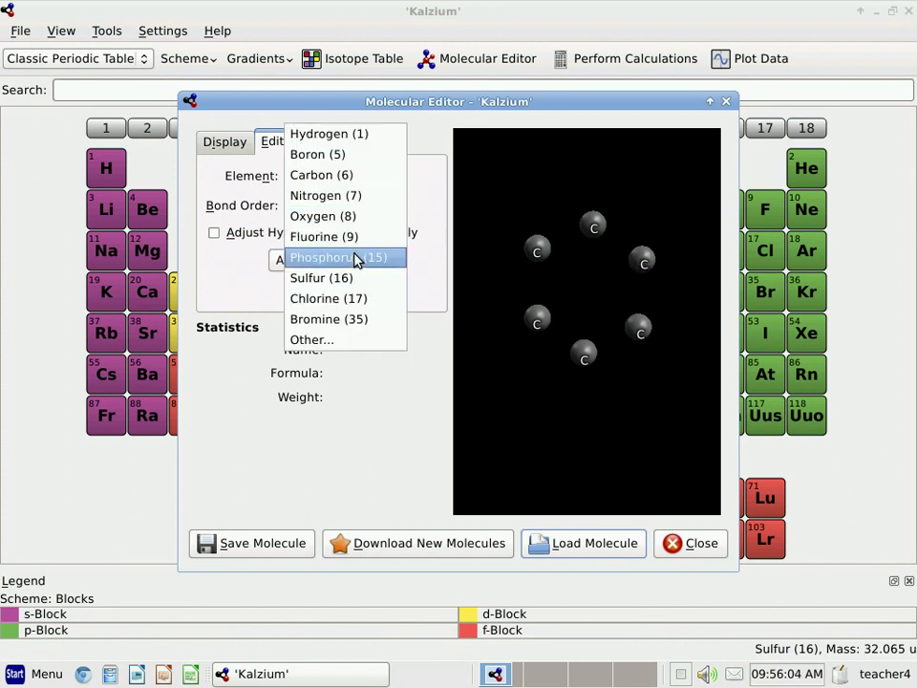
# Keep Carbon and Single bond order selected for the C6 ring (72.0642 u) before bonding
pyautogui.click(336, 175)
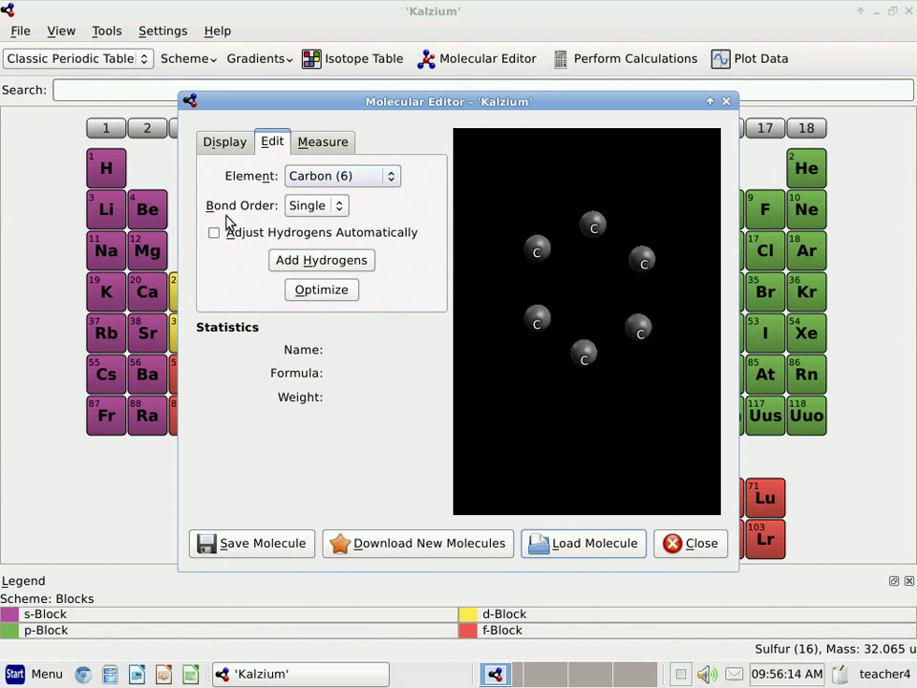
pyautogui.click(344, 210)
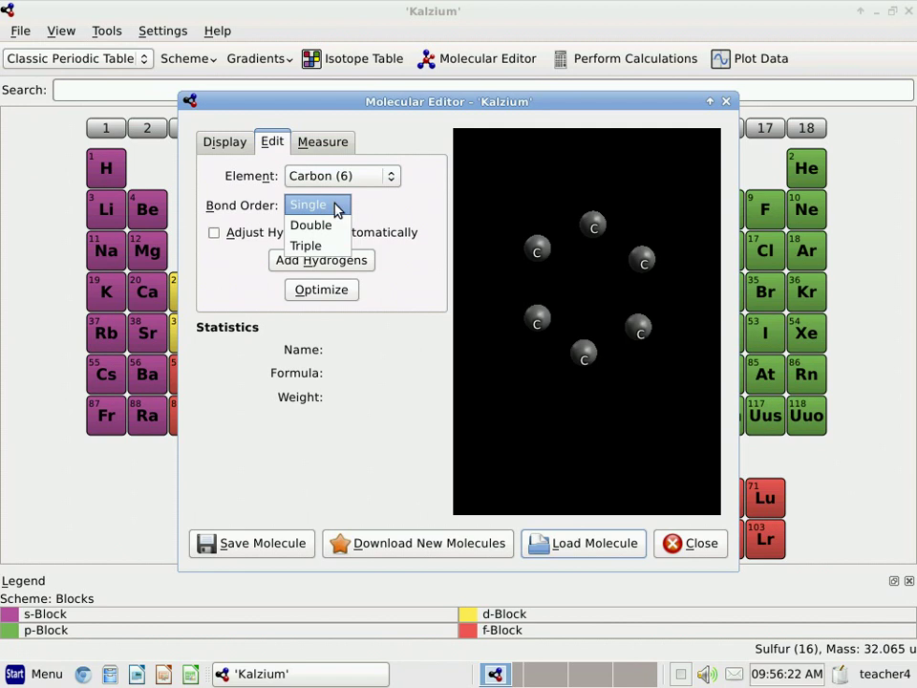
pyautogui.click(336, 208)
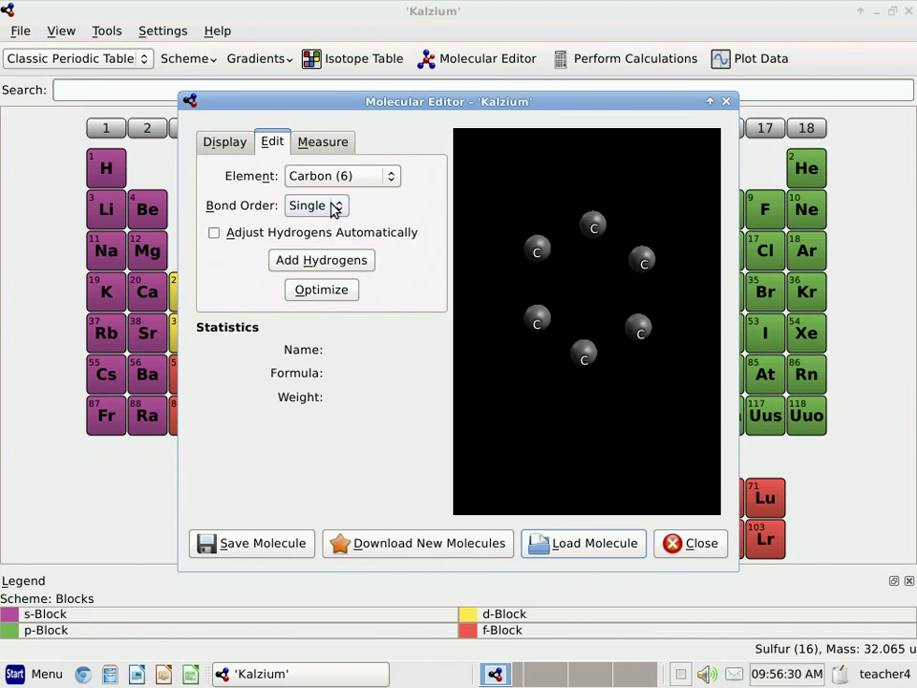
pyautogui.click(537, 250)
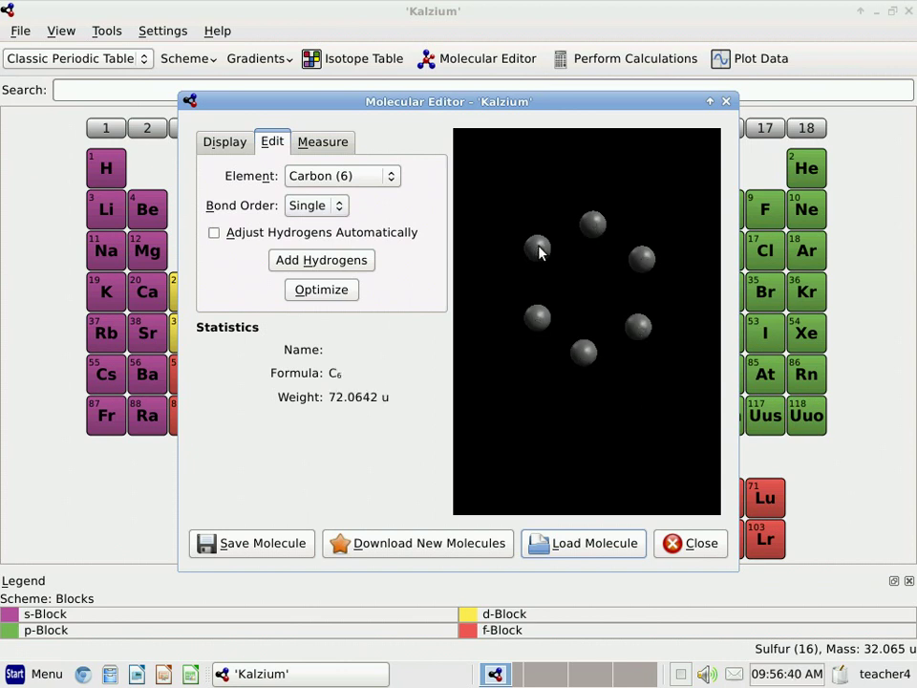
# Draw single bonds left–top, upper-right–lower-right, and bottom–lower-left between the ring carbons
pyautogui.moveTo(547, 244); pyautogui.dragTo(587, 228)
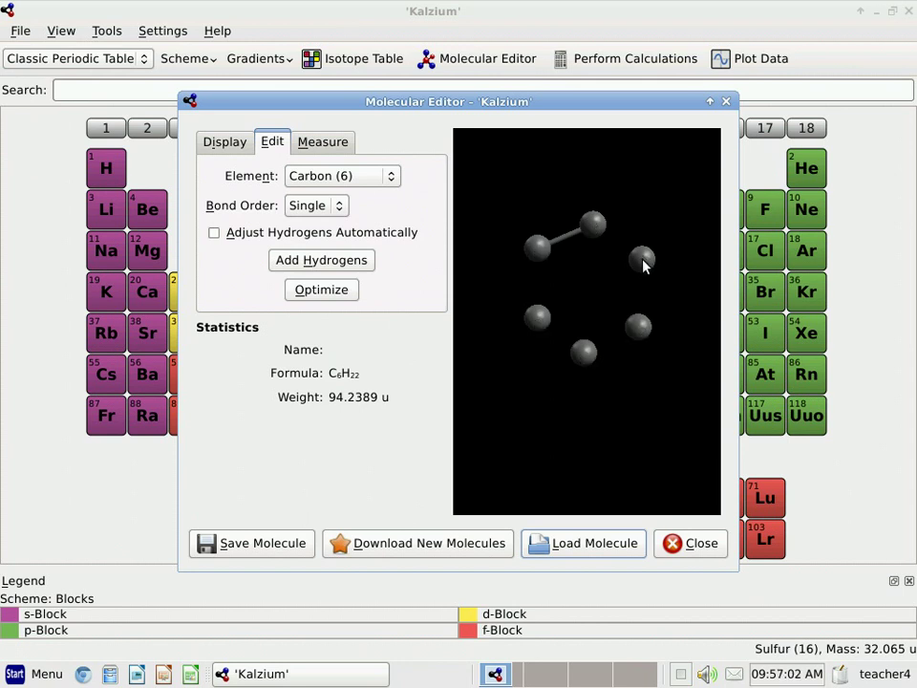
pyautogui.moveTo(641, 258); pyautogui.dragTo(638, 327)
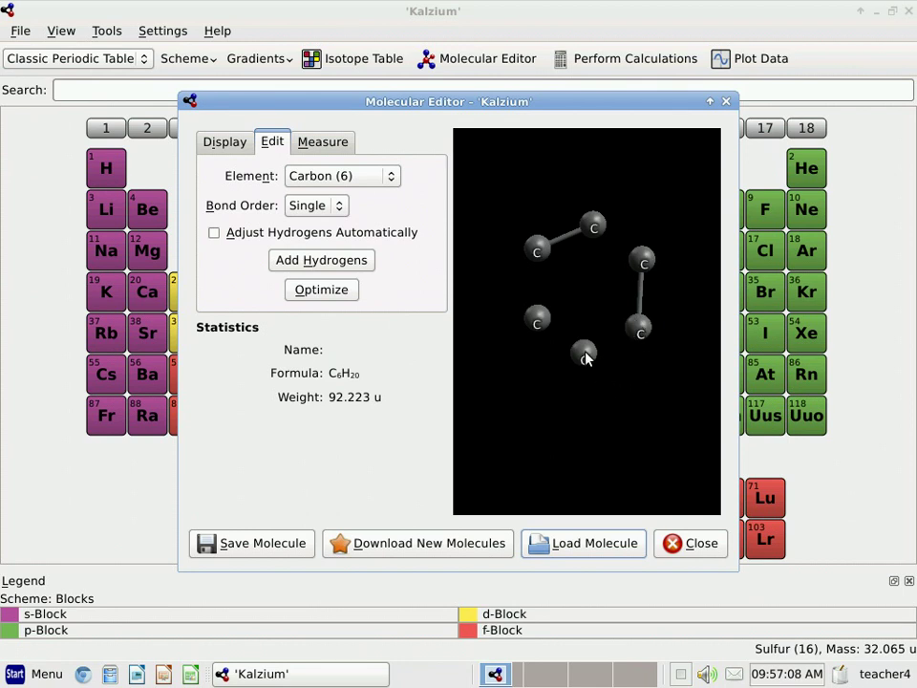
pyautogui.moveTo(585, 353); pyautogui.dragTo(542, 329)
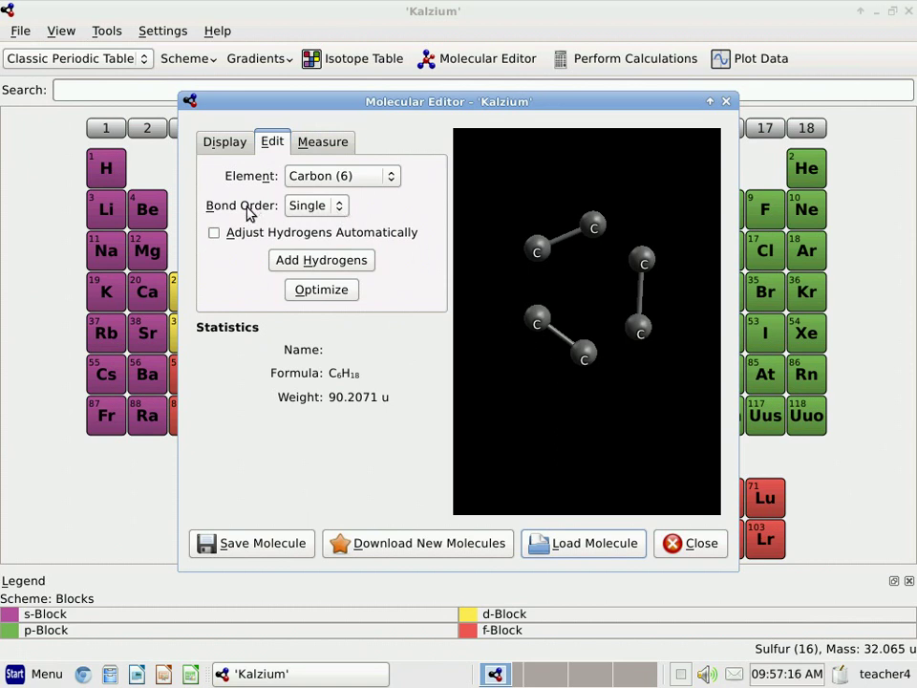
# Switch bond order to Double and draw three double bonds across the remaining carbon pairs
pyautogui.click(341, 207)
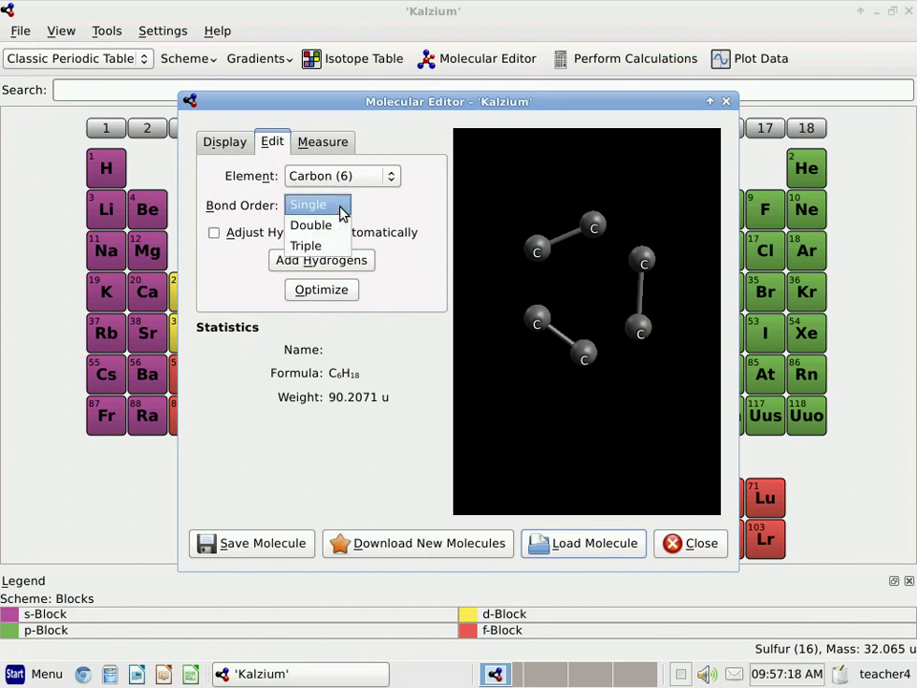
pyautogui.click(321, 229)
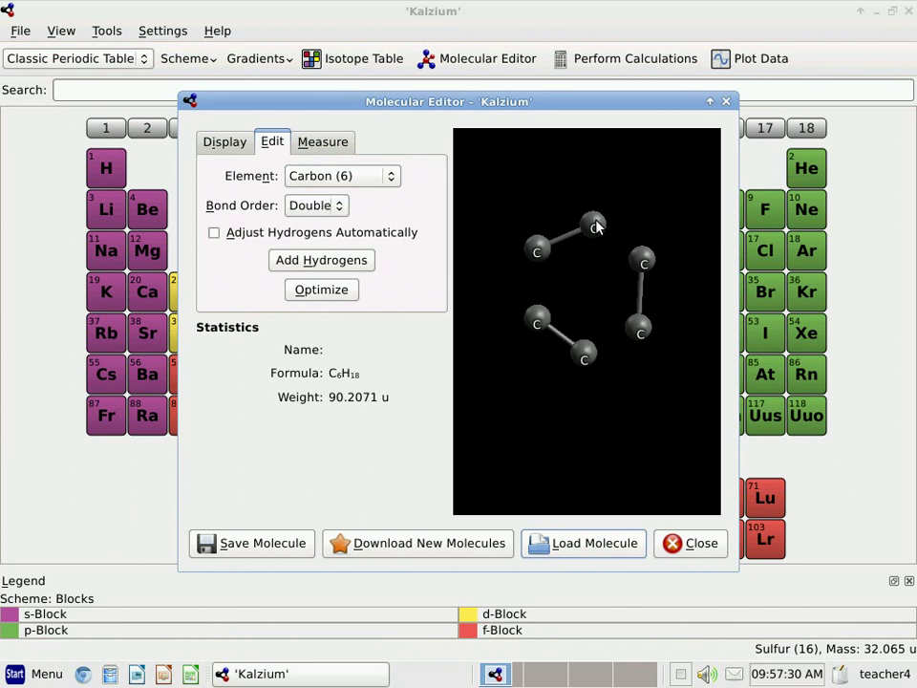
pyautogui.moveTo(594, 226)
pyautogui.mouseDown()
pyautogui.moveTo(628, 233)
pyautogui.moveTo(642, 252)
pyautogui.mouseUp()
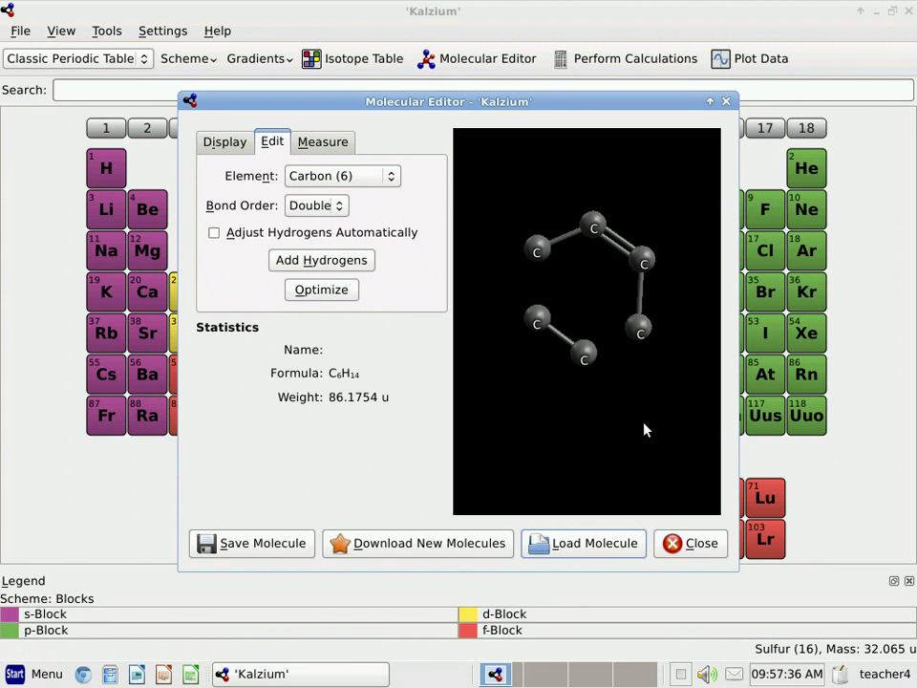
pyautogui.moveTo(641, 324); pyautogui.dragTo(584, 356)
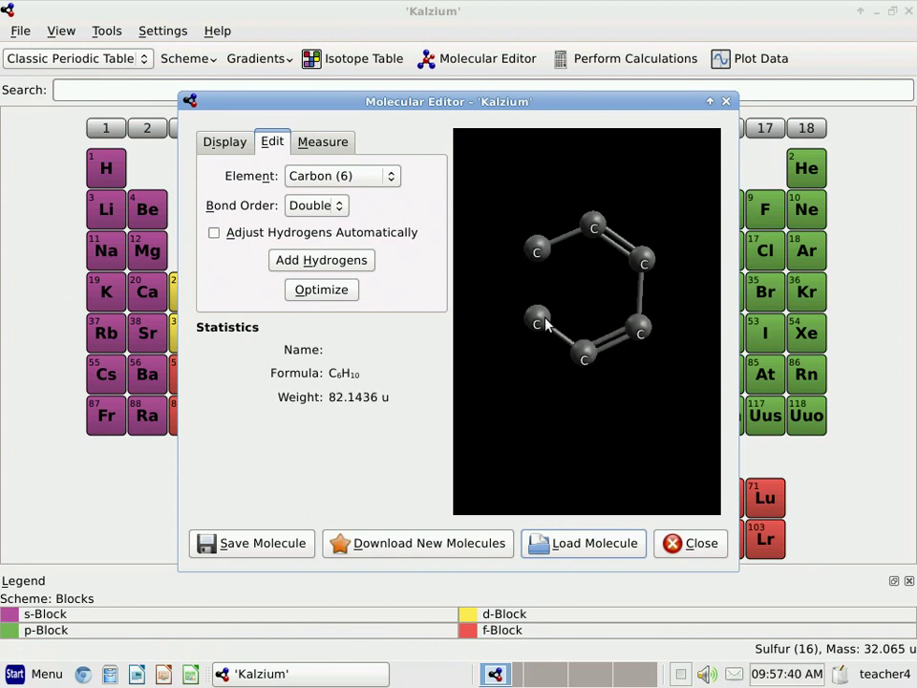
pyautogui.moveTo(537, 321); pyautogui.dragTo(535, 263)
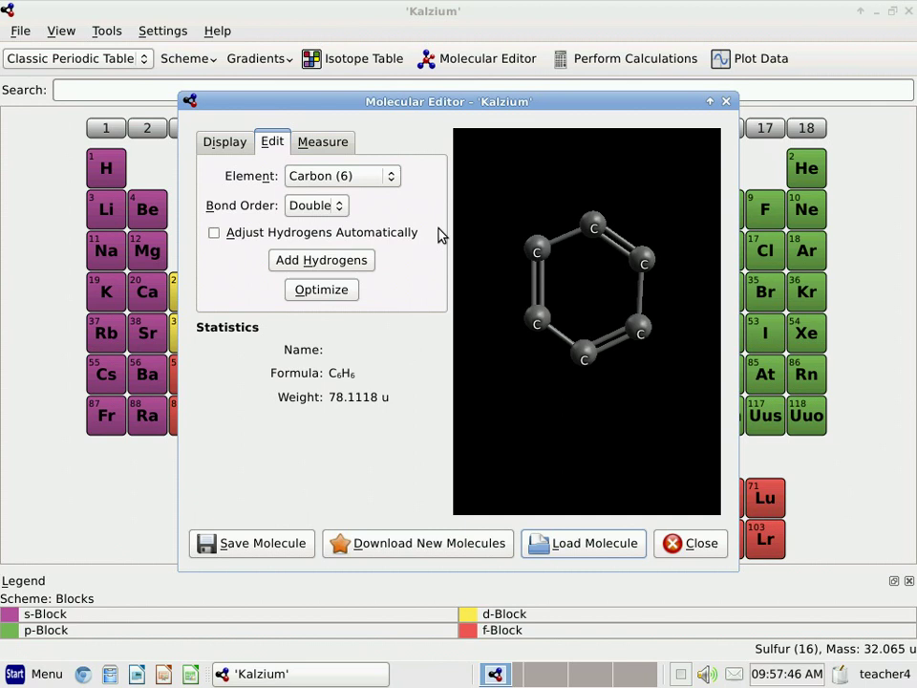
# With Hydrogen as the element, add hydrogens to all ring carbons and optimize the benzene geometry
pyautogui.click(390, 177)
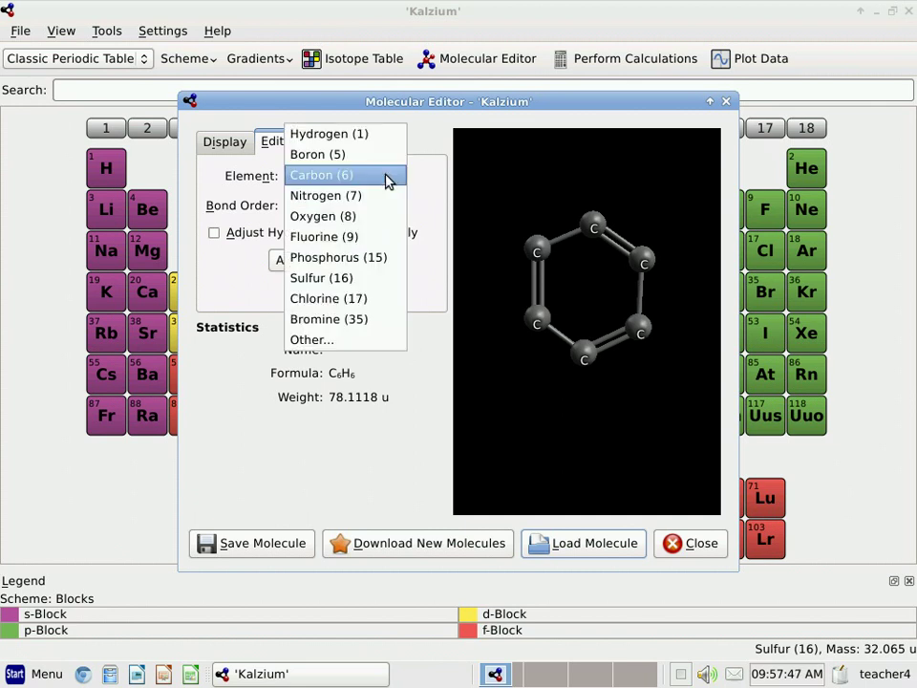
pyautogui.click(335, 136)
pyautogui.click(492, 201)
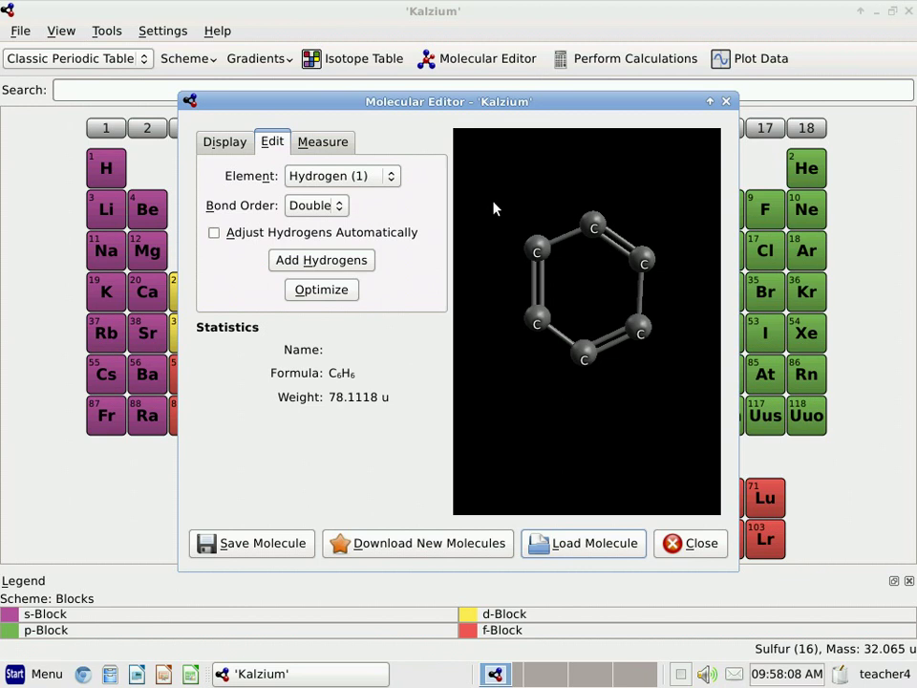
pyautogui.click(315, 261)
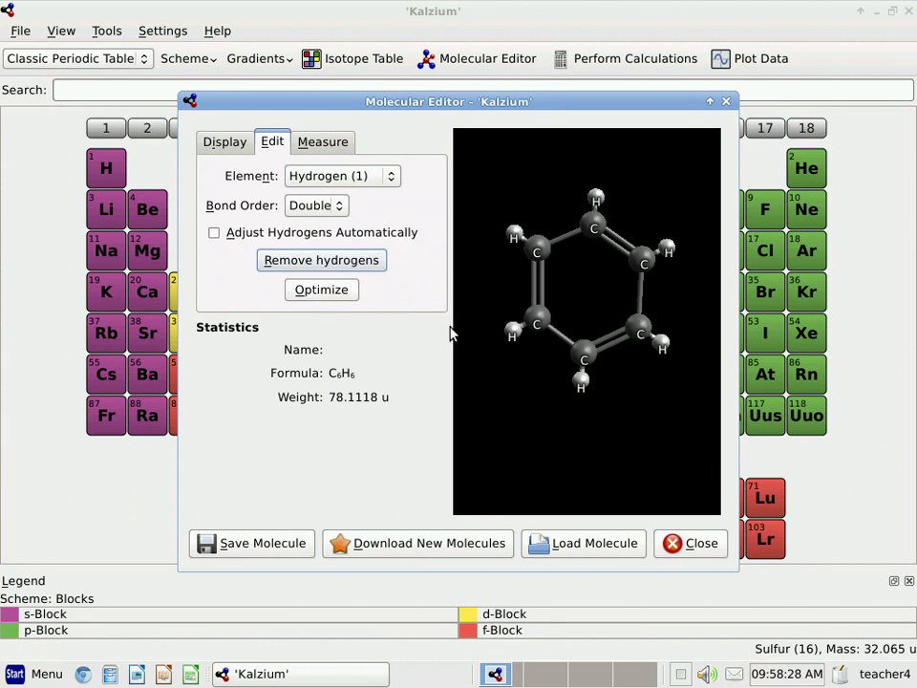
pyautogui.click(327, 296)
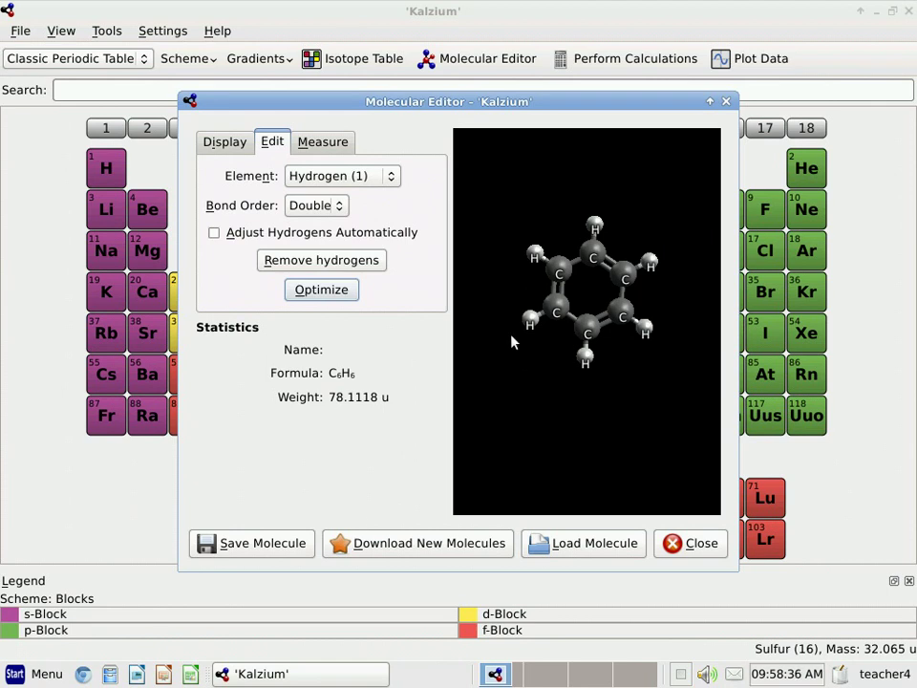
pyautogui.click(220, 145)
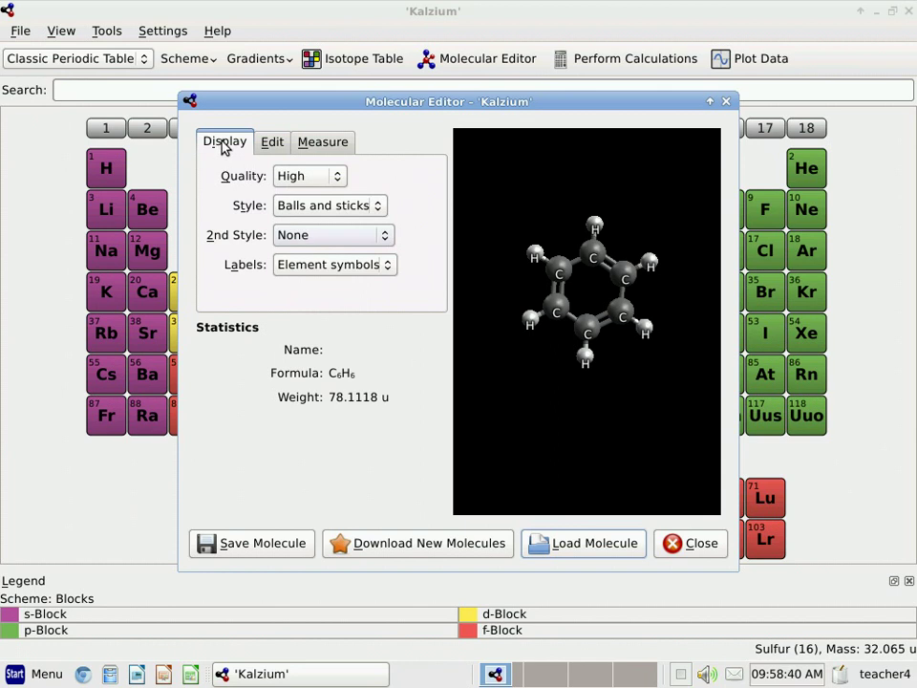
pyautogui.click(379, 216)
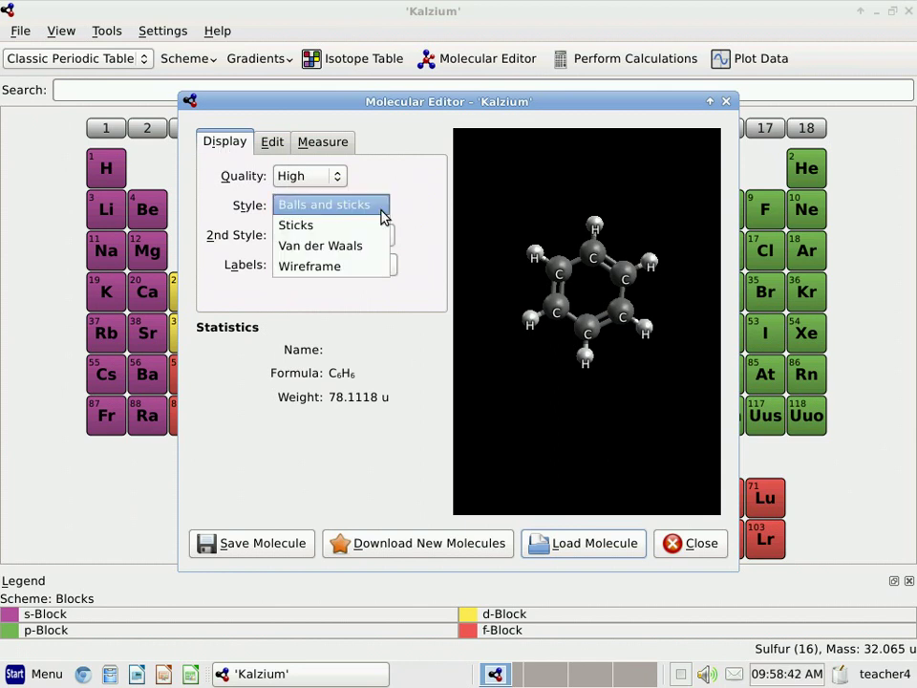
pyautogui.click(311, 231)
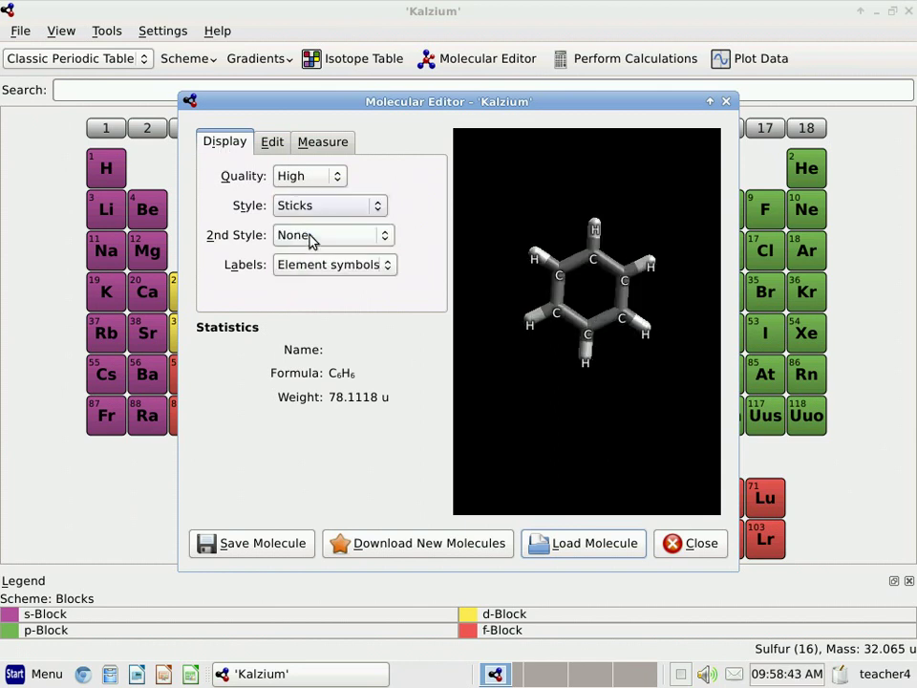
pyautogui.click(376, 207)
pyautogui.click(328, 187)
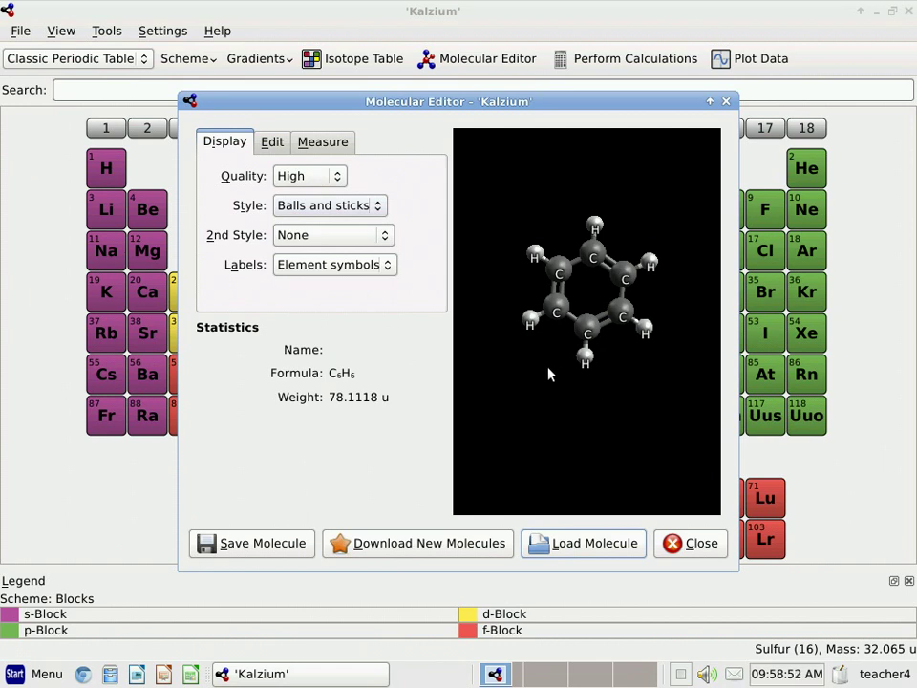
# Save the molecule under the name 'Benzene' in the Documents folder
pyautogui.click(248, 544)
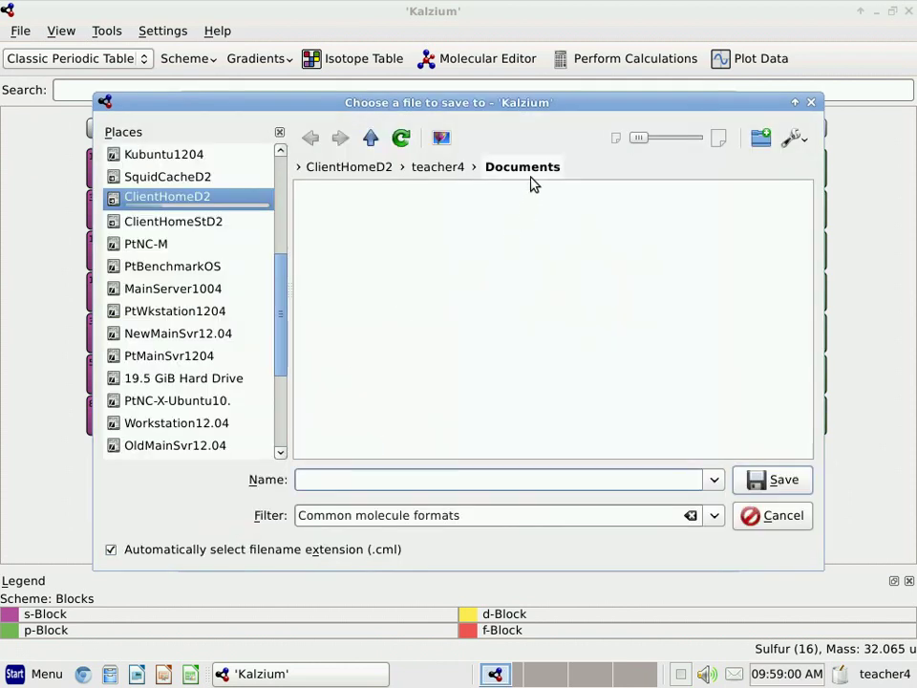
pyautogui.write('Benze')
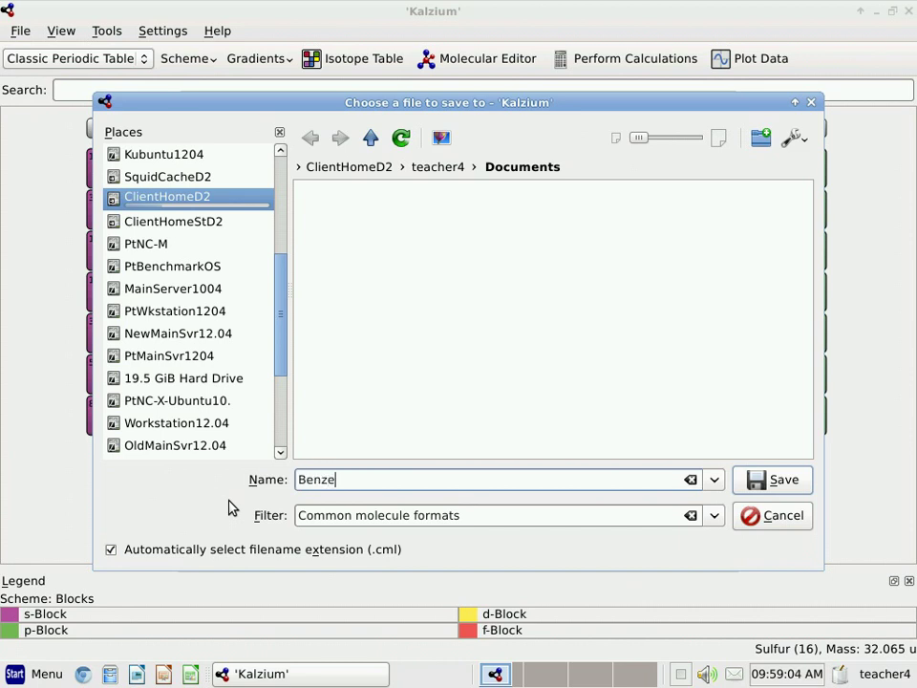
pyautogui.write('ne')
pyautogui.click(781, 480)
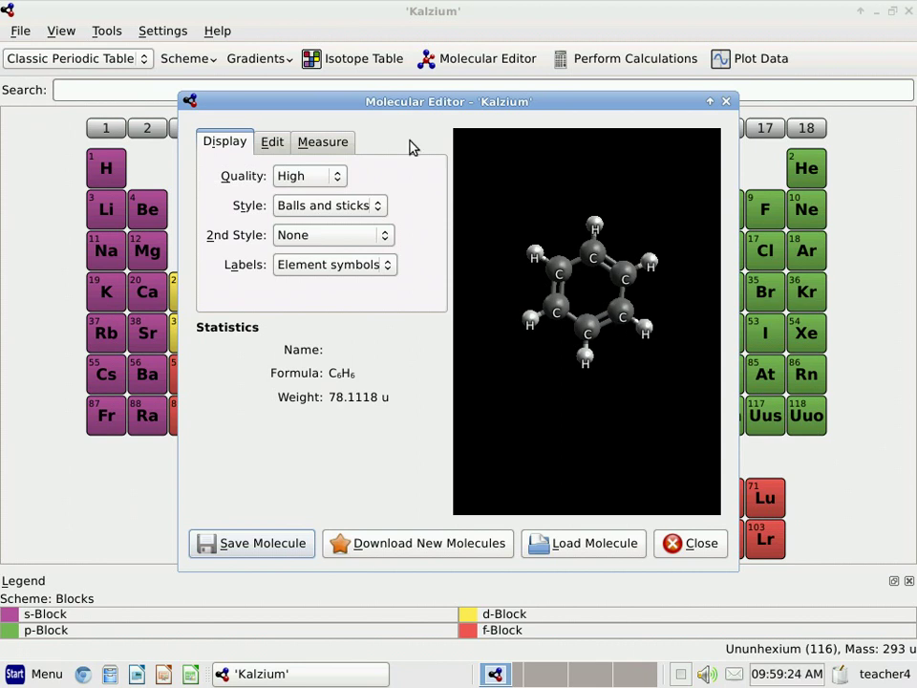
# Delete the ring's top hydrogen, place a carbon above the ring, and set bond order to Single
pyautogui.click(274, 143)
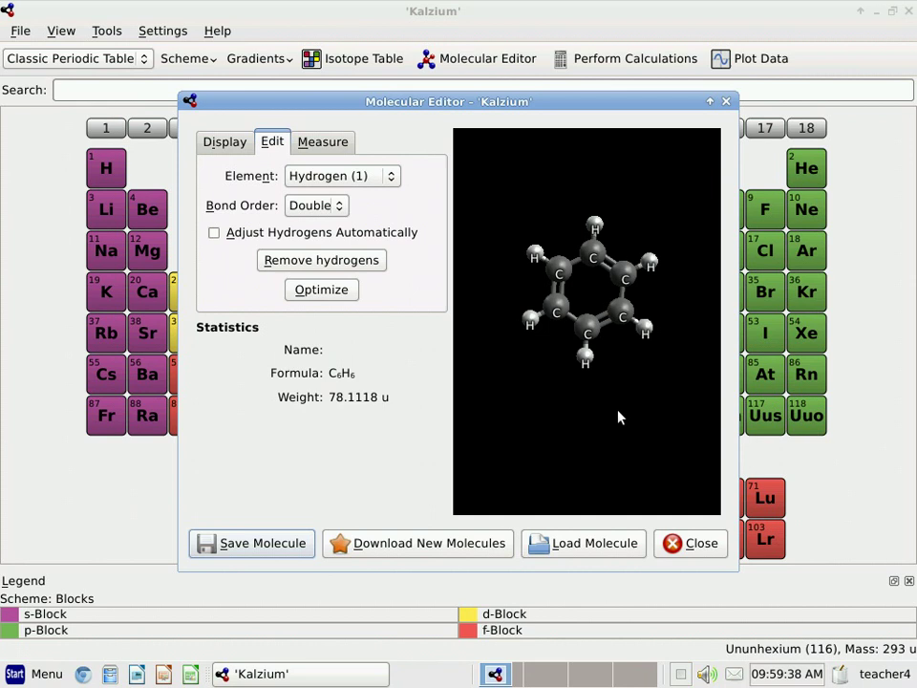
pyautogui.rightClick(594, 225)
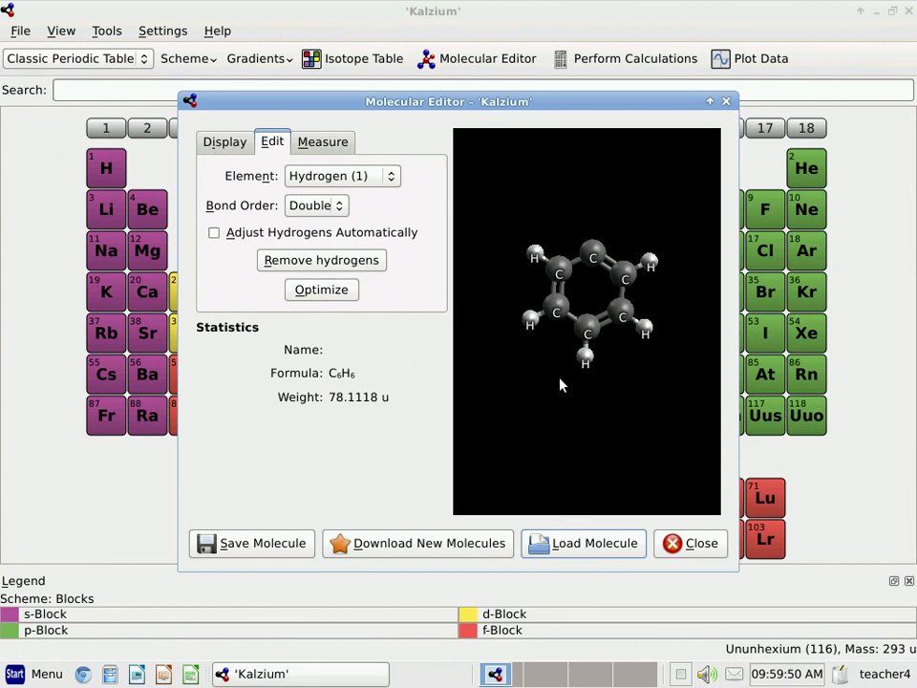
pyautogui.click(395, 180)
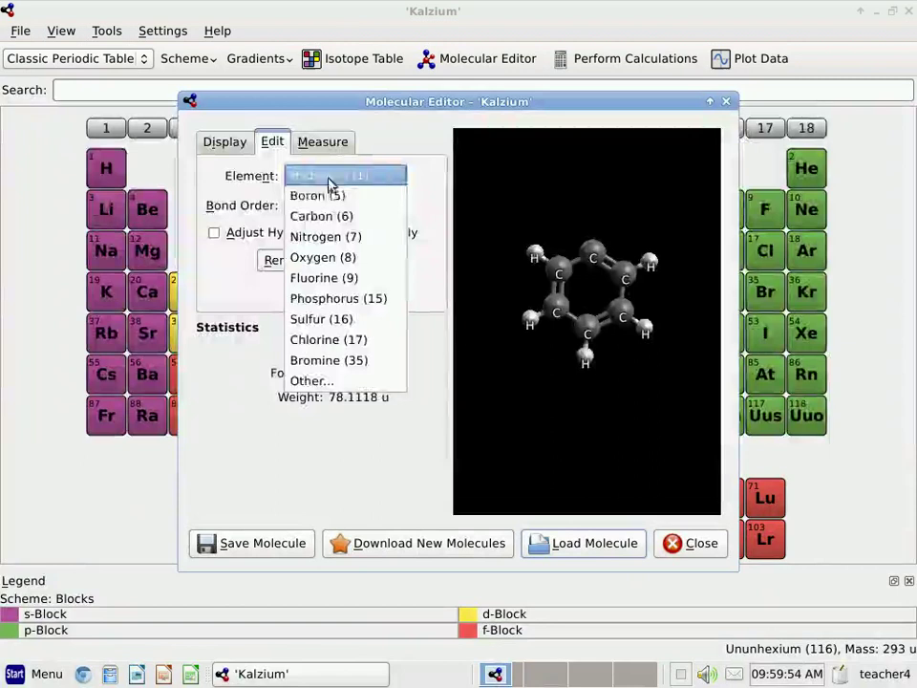
pyautogui.click(318, 218)
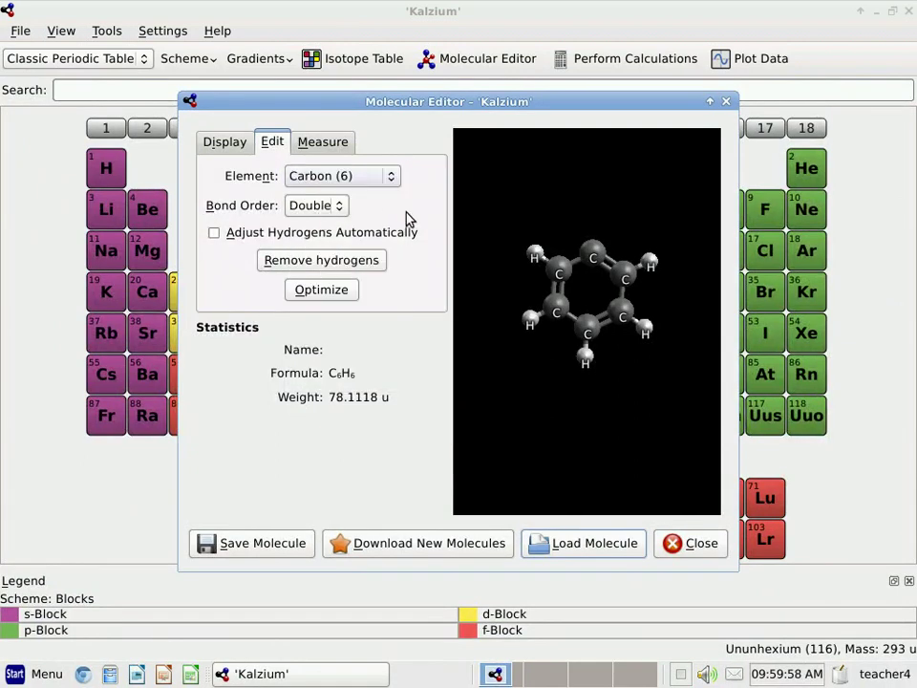
pyautogui.click(591, 200)
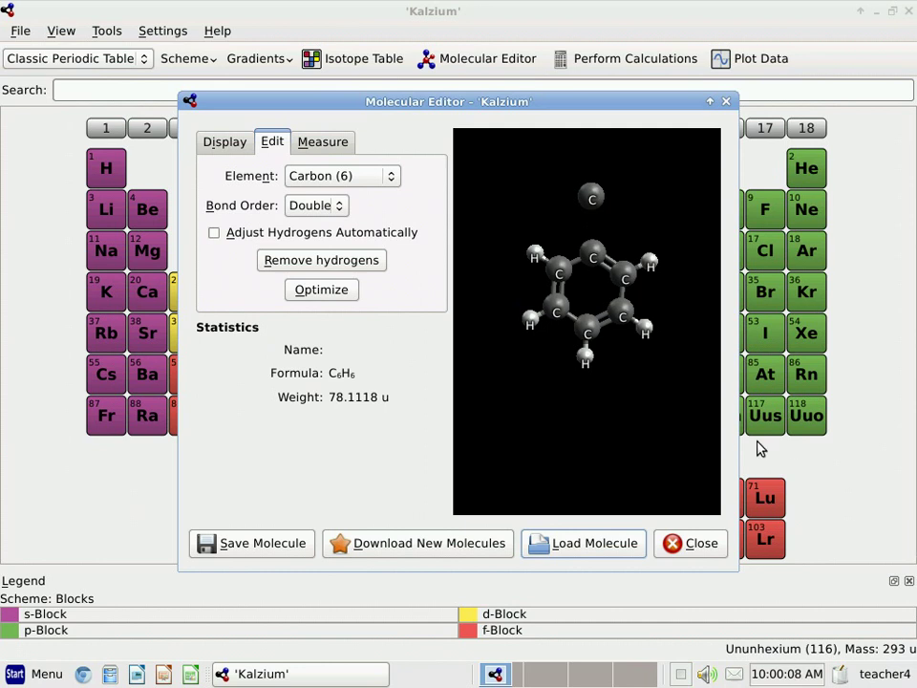
pyautogui.click(341, 210)
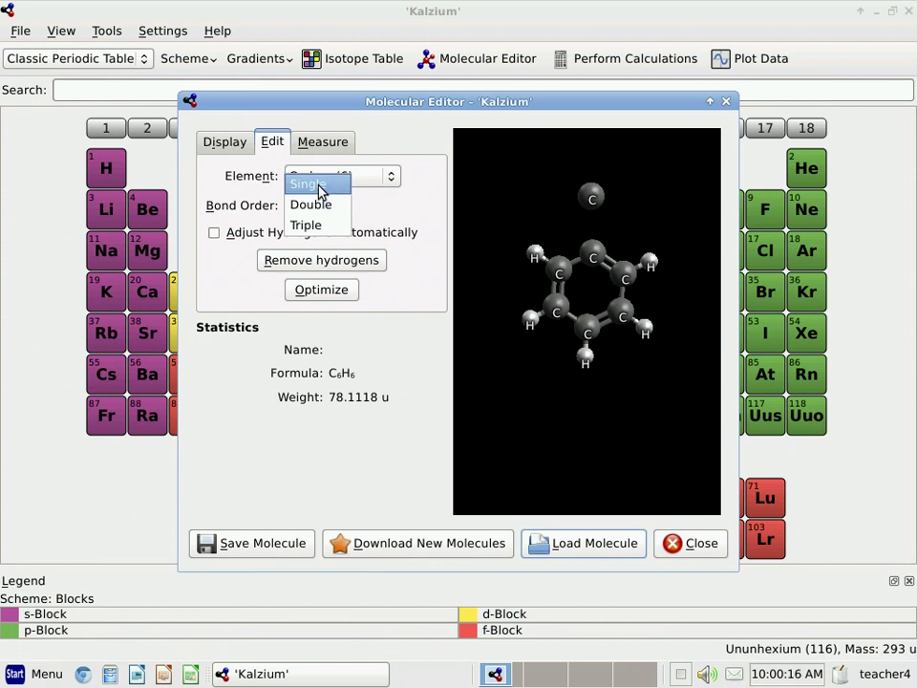
pyautogui.click(319, 186)
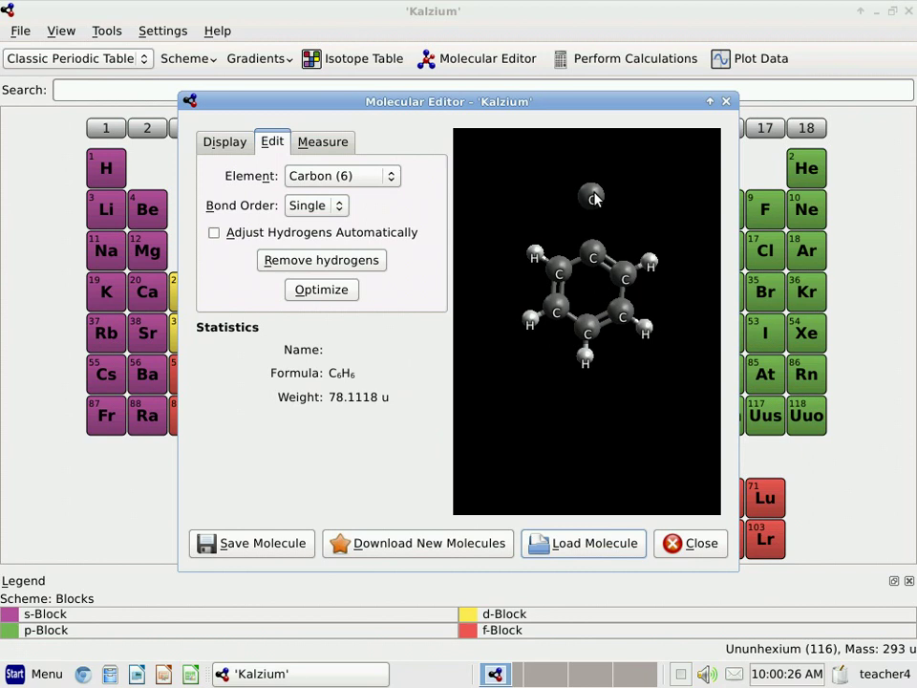
# Bond the new carbon to the top ring carbon, regenerate hydrogens, and optimize toluene (92.1384 u)
pyautogui.moveTo(594, 198); pyautogui.dragTo(592, 253)
pyautogui.click(346, 265)
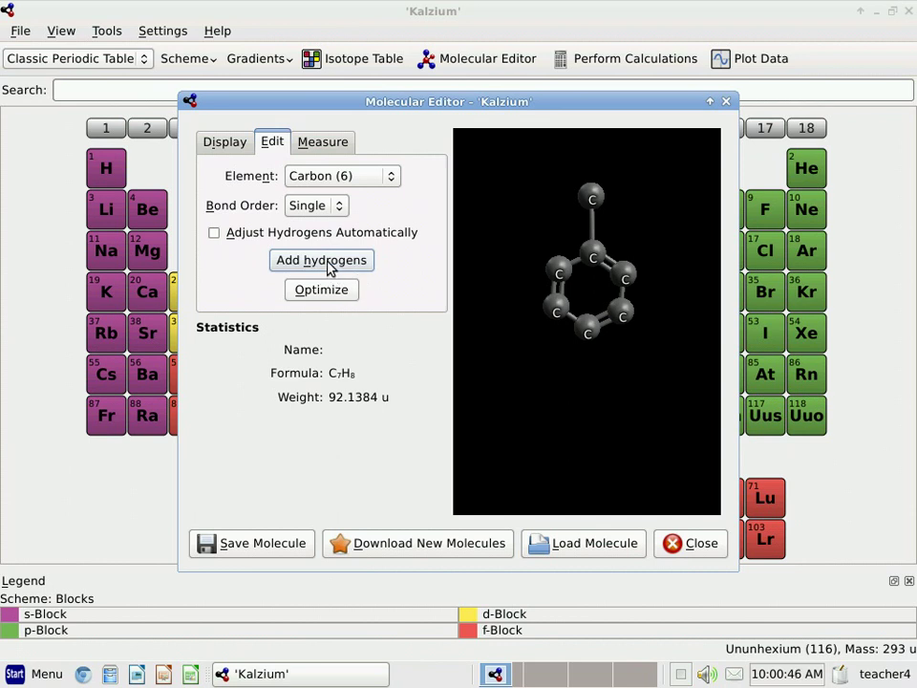
pyautogui.click(329, 266)
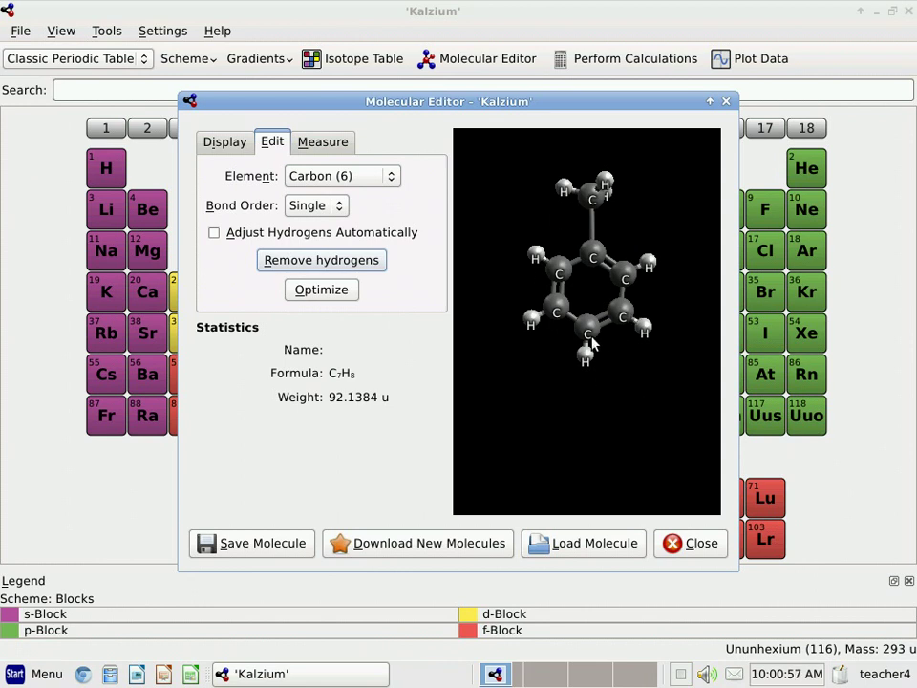
pyautogui.click(324, 300)
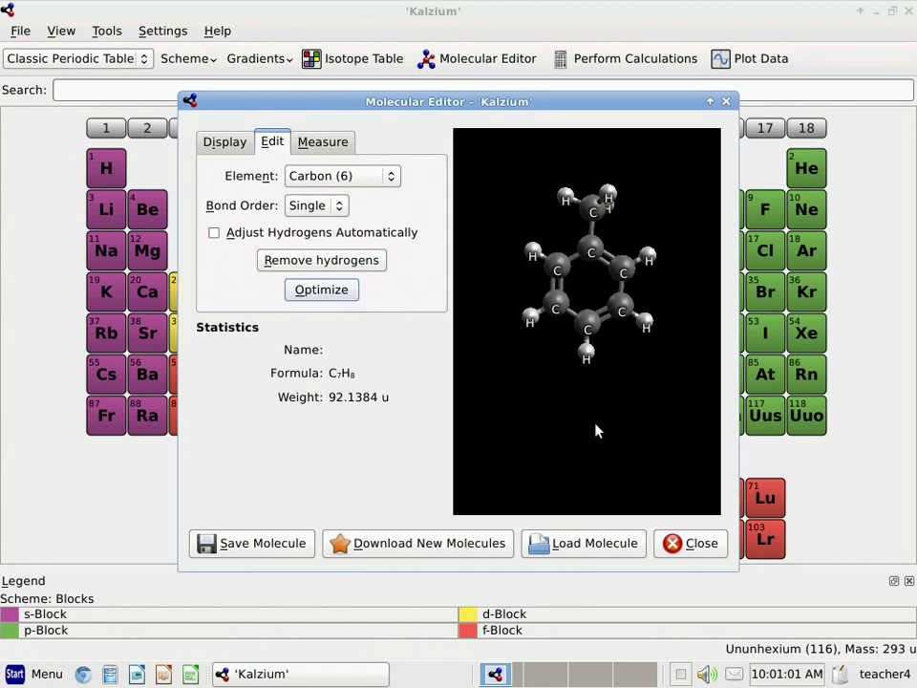
pyautogui.click(224, 143)
pyautogui.moveTo(482, 208); pyautogui.dragTo(535, 203)
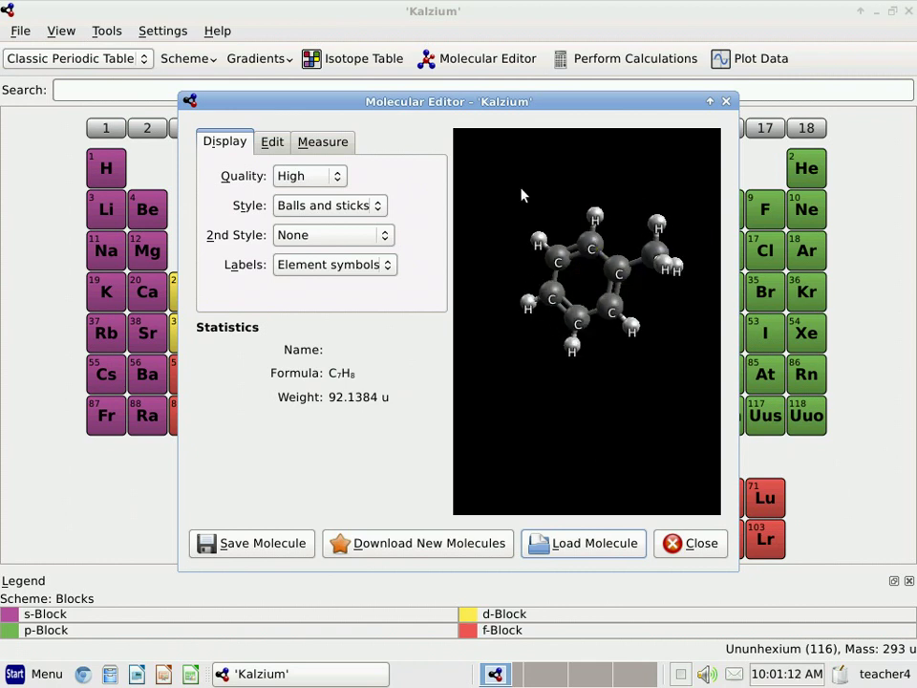
# Measure the methyl C–H distance (1.111 Å) and H–C–H angle (108.4°)
pyautogui.click(320, 145)
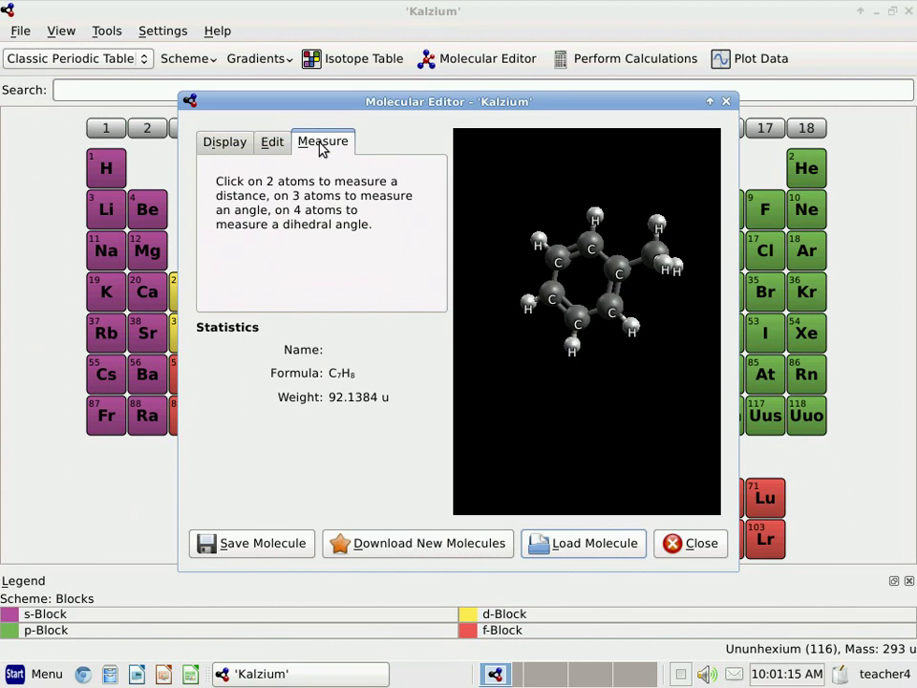
pyautogui.click(657, 224)
pyautogui.click(654, 254)
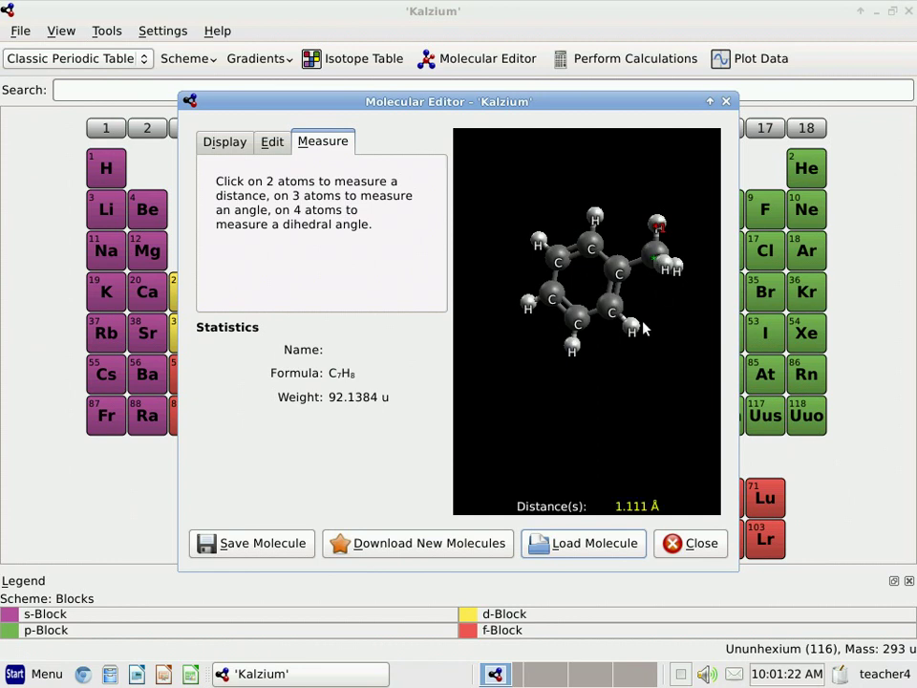
pyautogui.click(667, 265)
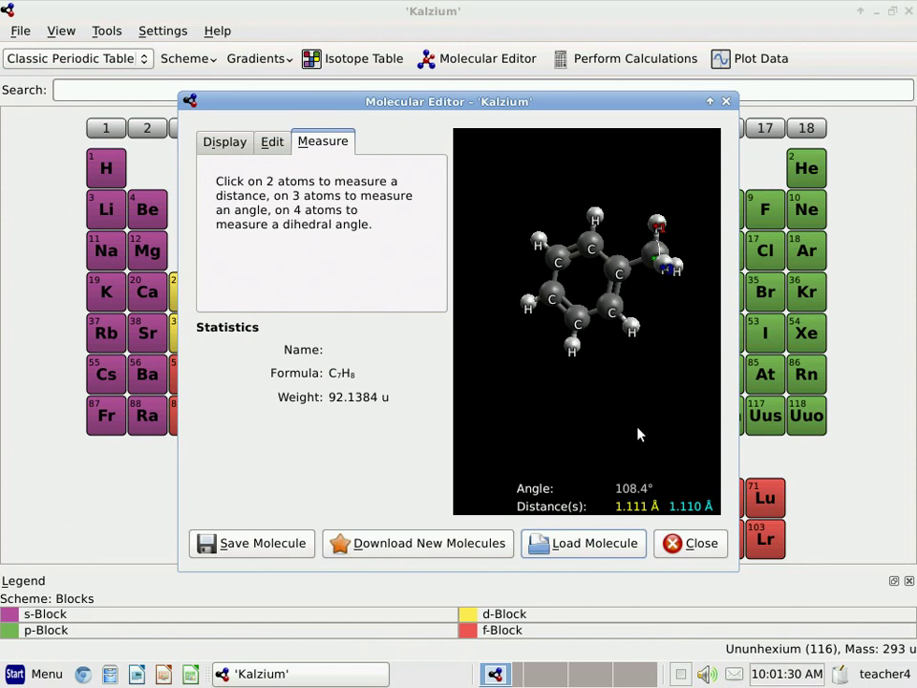
# Clear the methyl-group angle and distance readouts
pyautogui.click(221, 147)
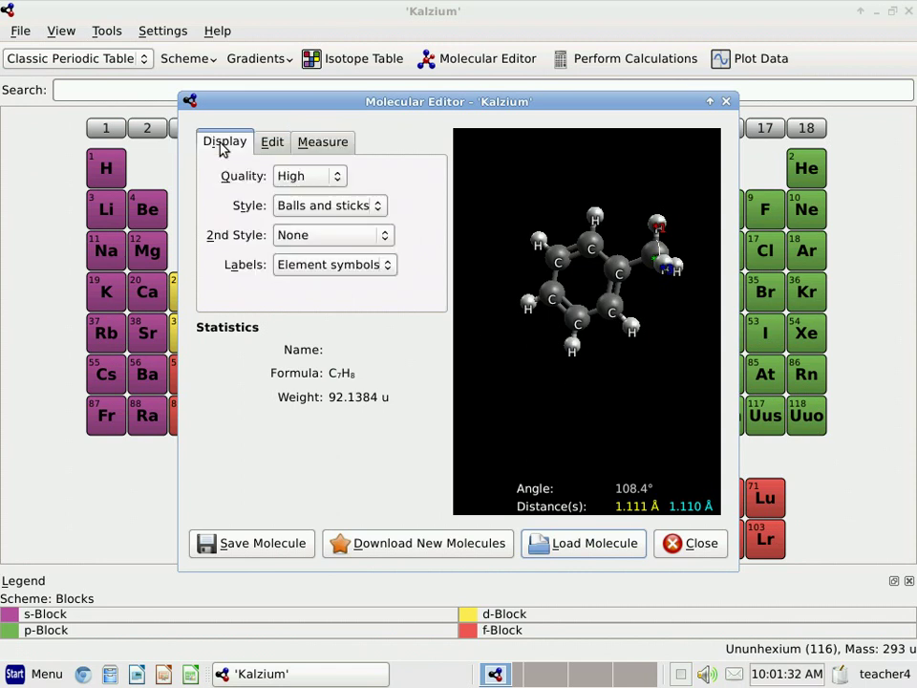
pyautogui.click(329, 144)
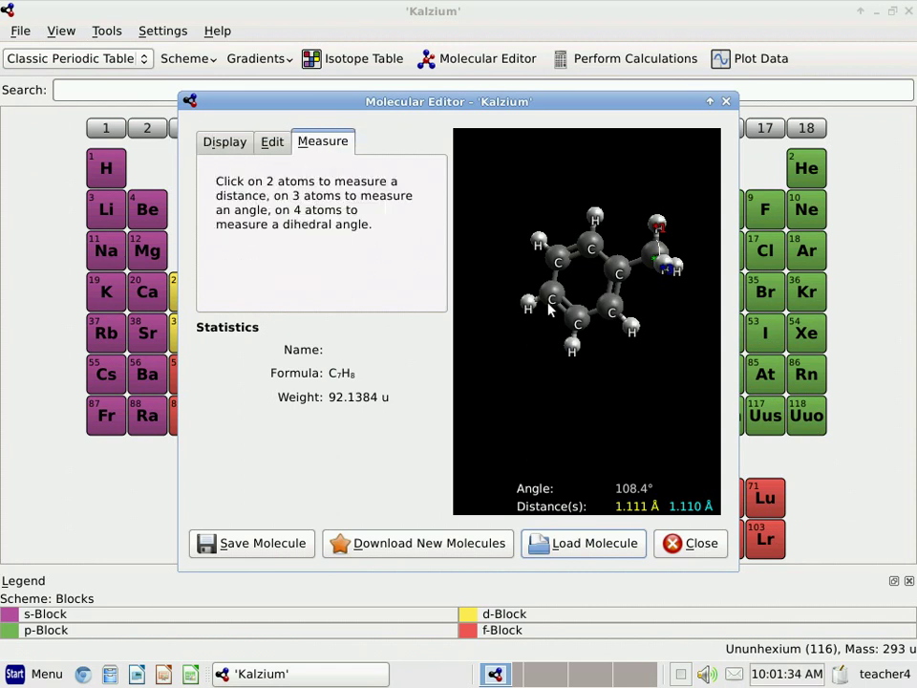
pyautogui.click(667, 268)
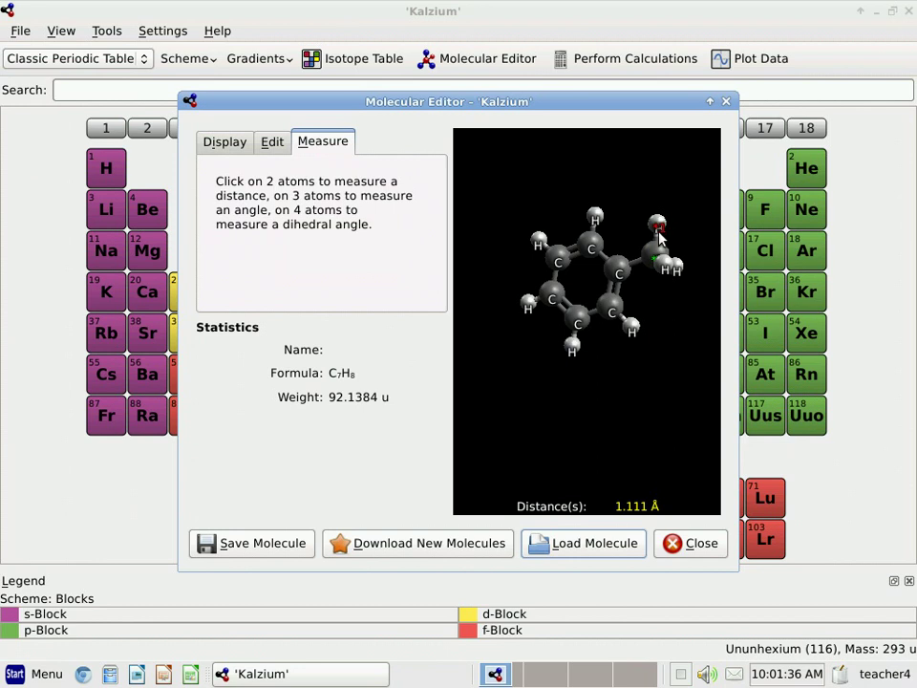
pyautogui.click(654, 260)
pyautogui.click(666, 268)
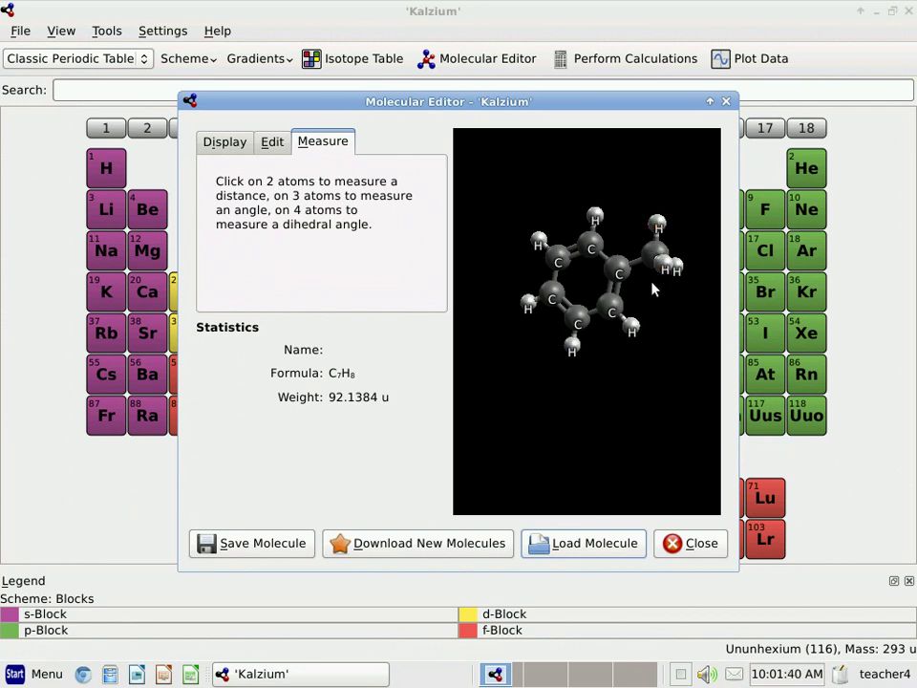
# Save the molecule under the name 'Toluene' as Toluene.cml in Documents
pyautogui.click(254, 549)
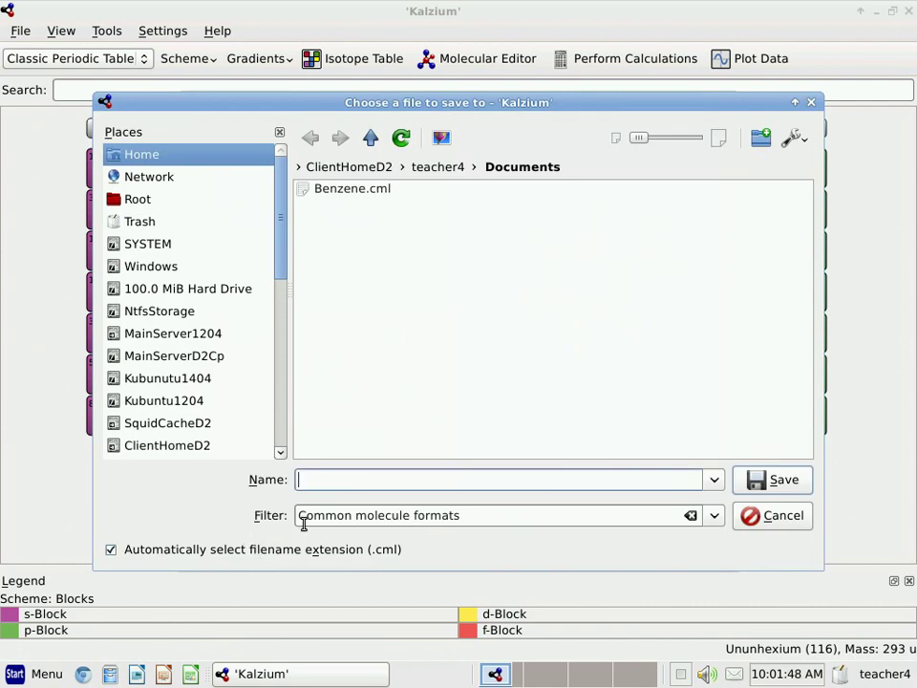
pyautogui.write('Toluene')
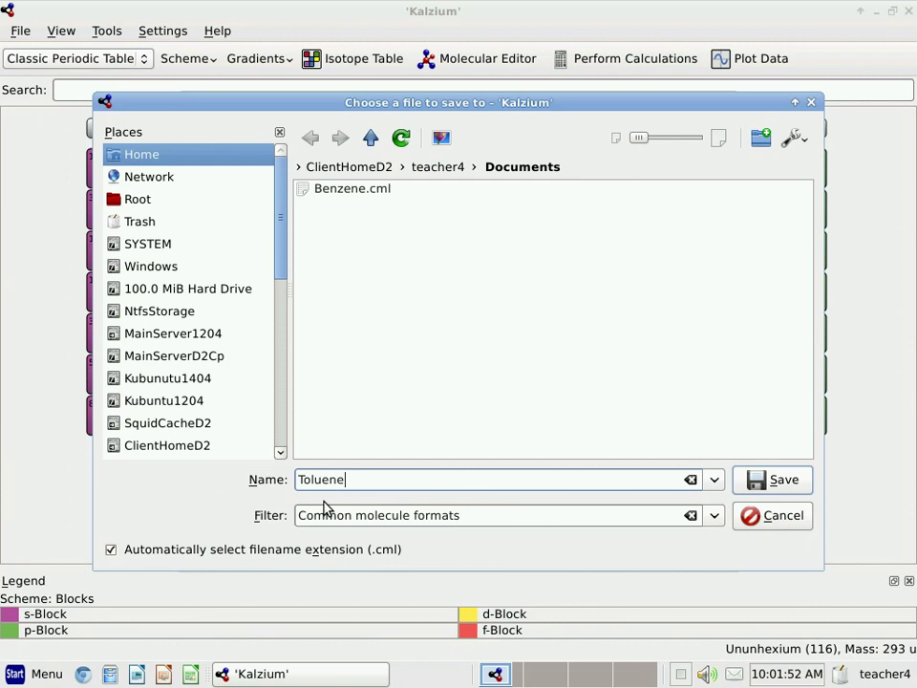
pyautogui.click(771, 485)
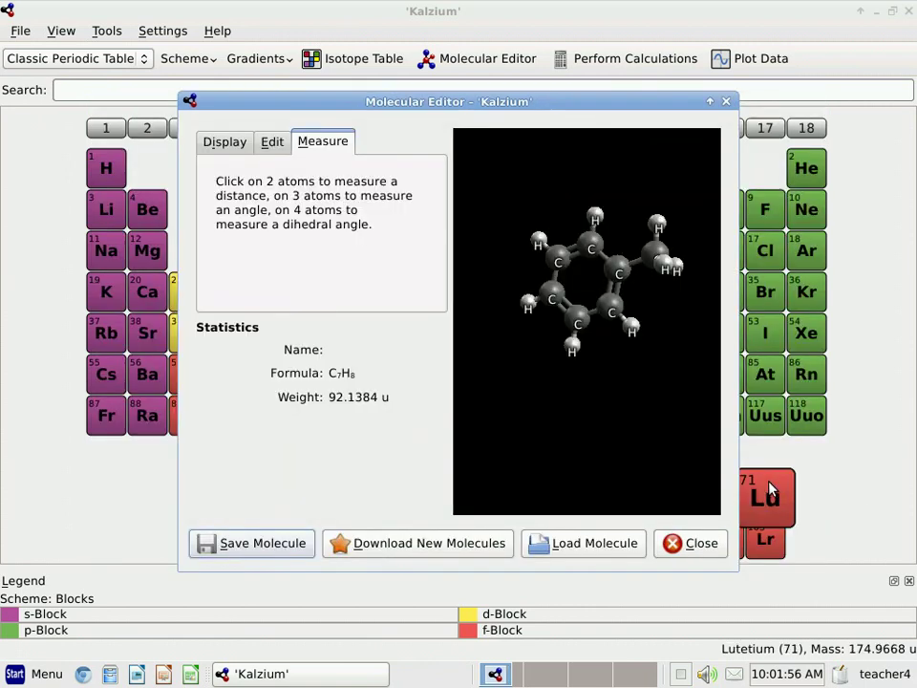
# Return to the Edit settings, keeping Carbon (6) as the drawing element
pyautogui.click(225, 144)
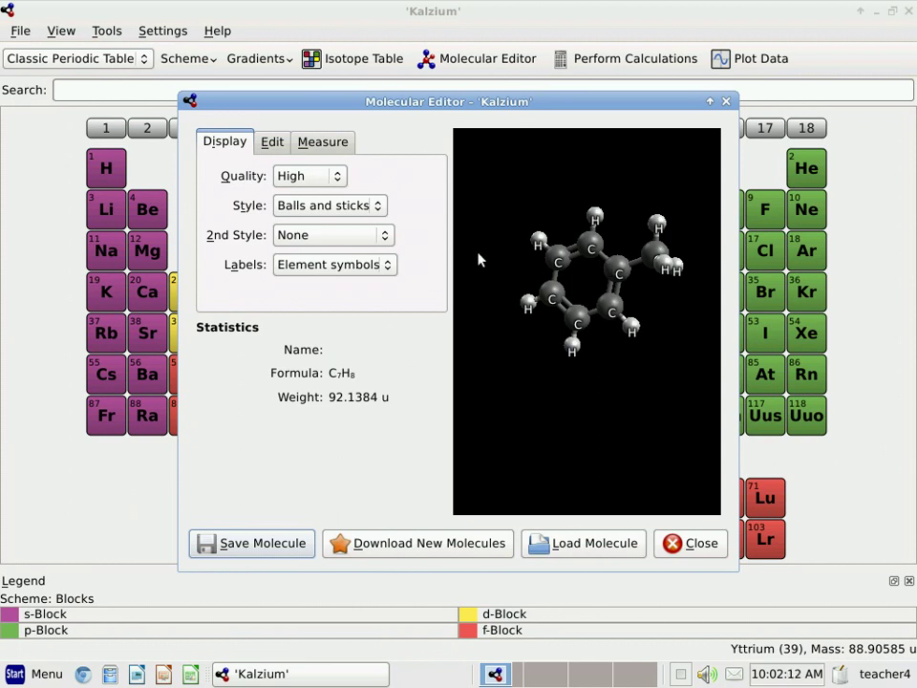
pyautogui.click(274, 153)
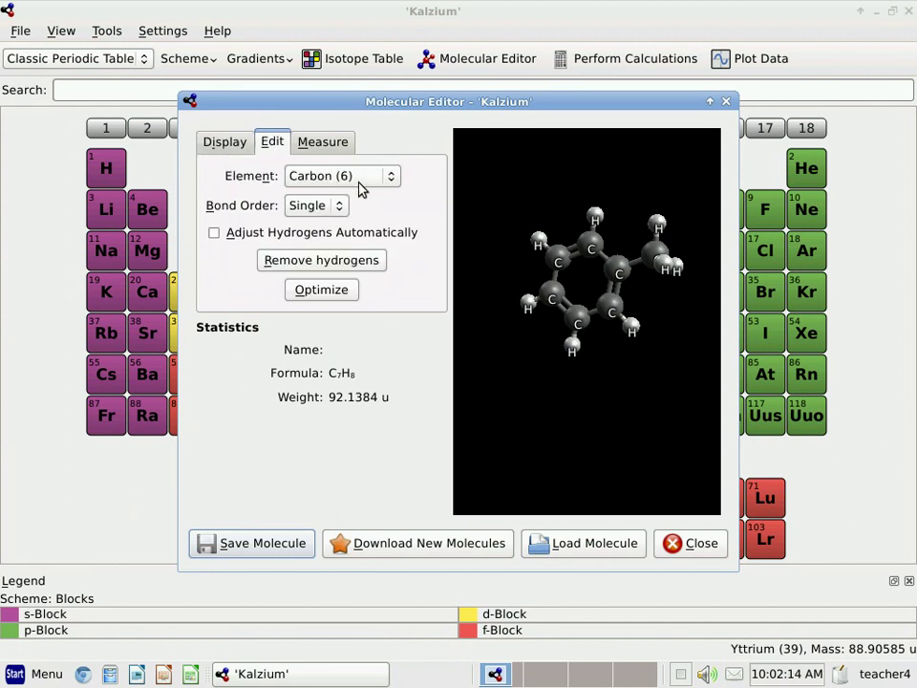
pyautogui.click(392, 181)
pyautogui.click(392, 183)
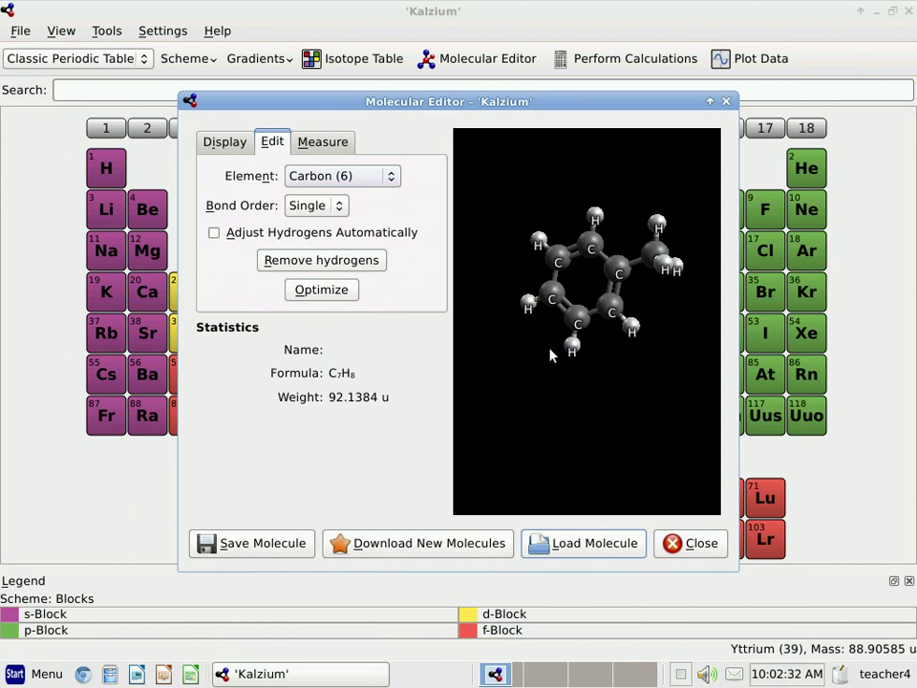
# Close the Molecular Editor to get back to the periodic table
pyautogui.click(696, 544)
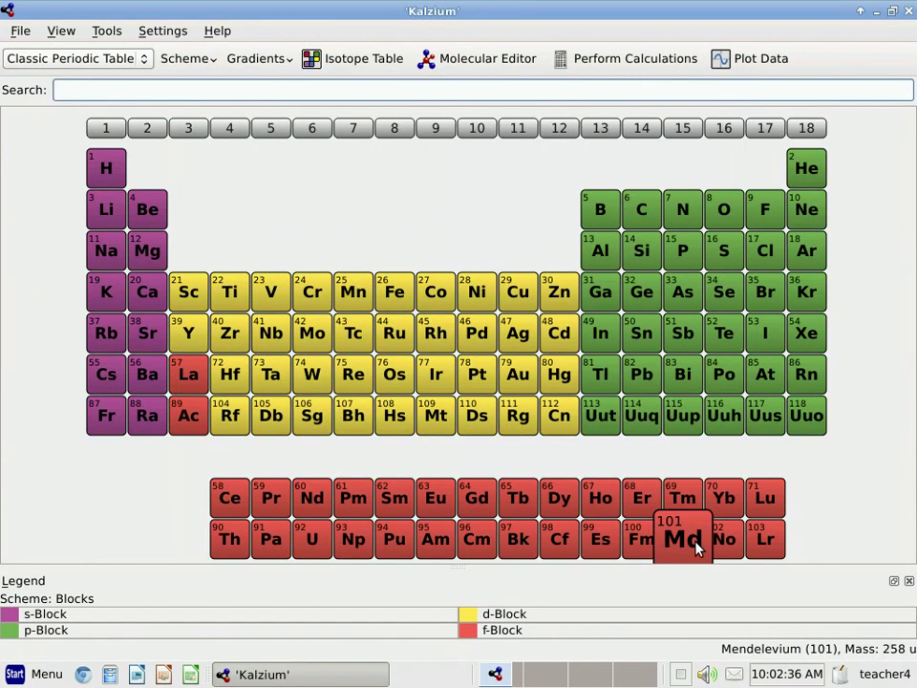